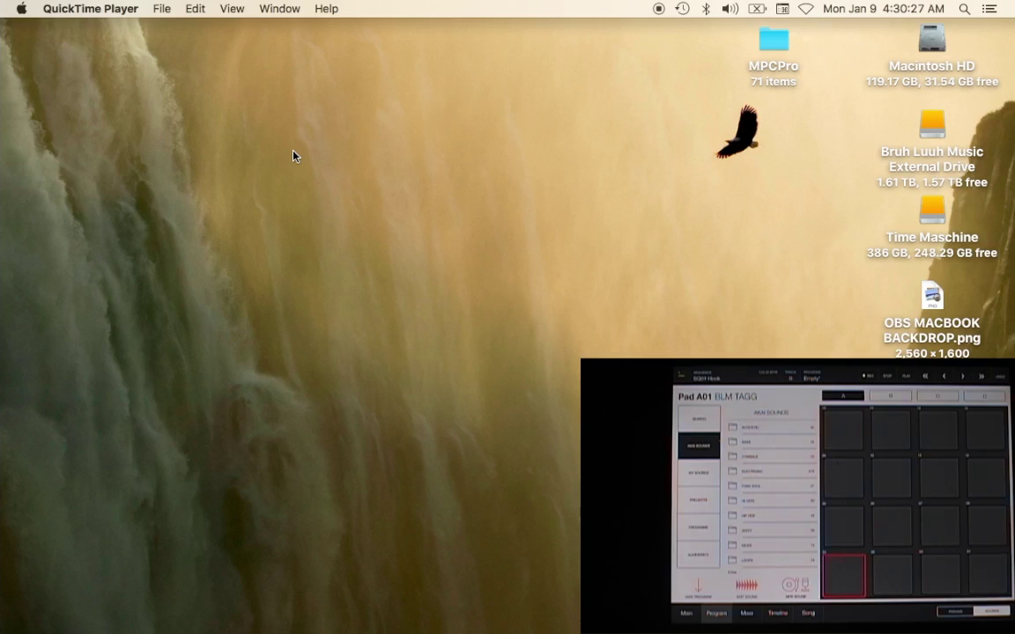
Open iTunes and show the Apps settings of the connected iPad.
{"action": "mouse_move", "coordinate": [2, 207]}
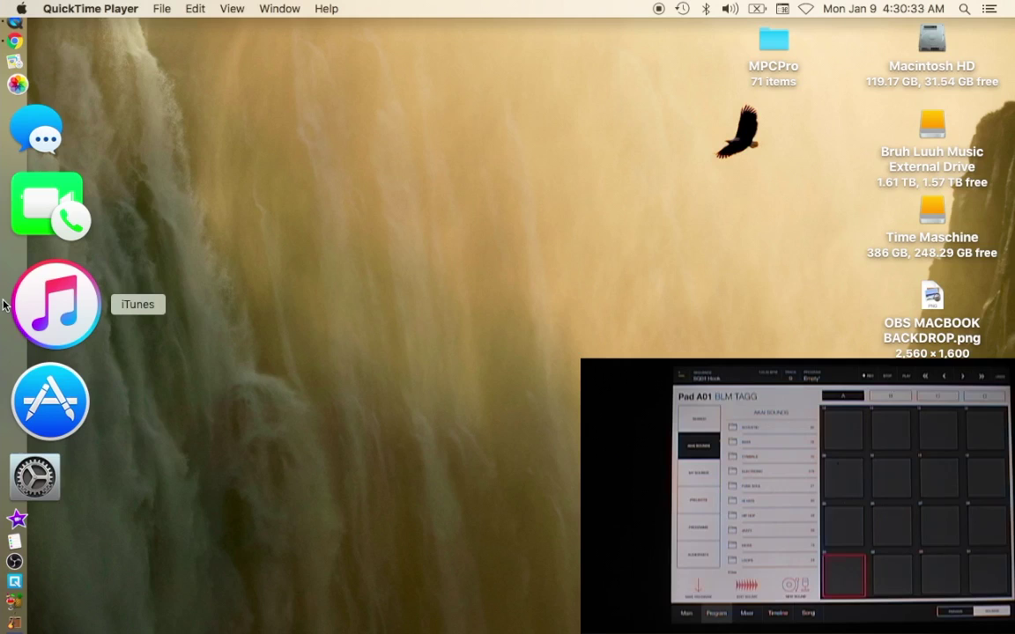
{"action": "left_click", "coordinate": [9, 303]}
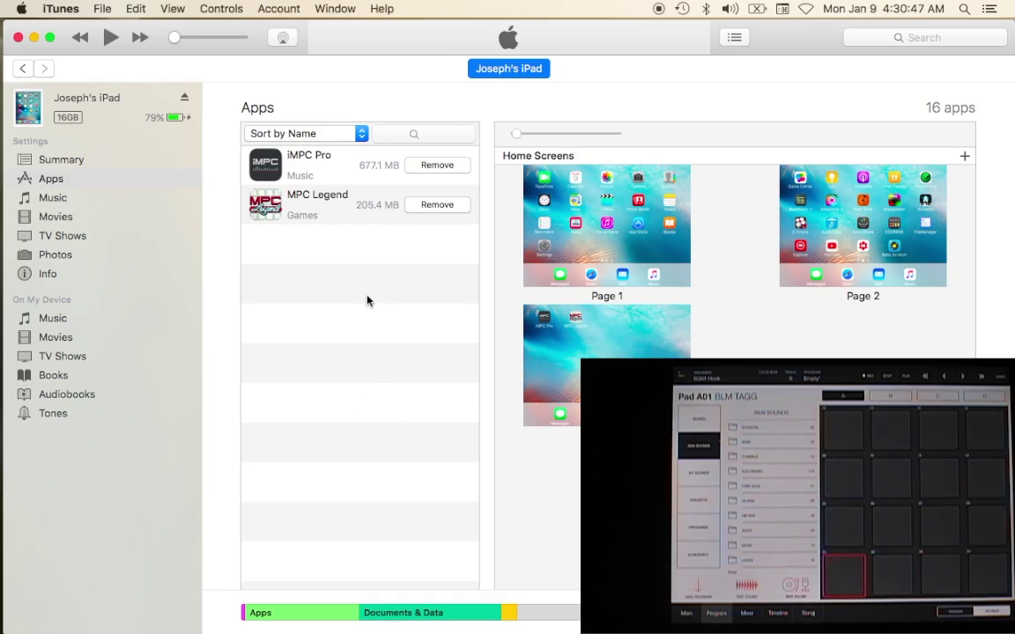
{"action": "left_click", "coordinate": [61, 180]}
{"action": "left_click", "coordinate": [48, 180]}
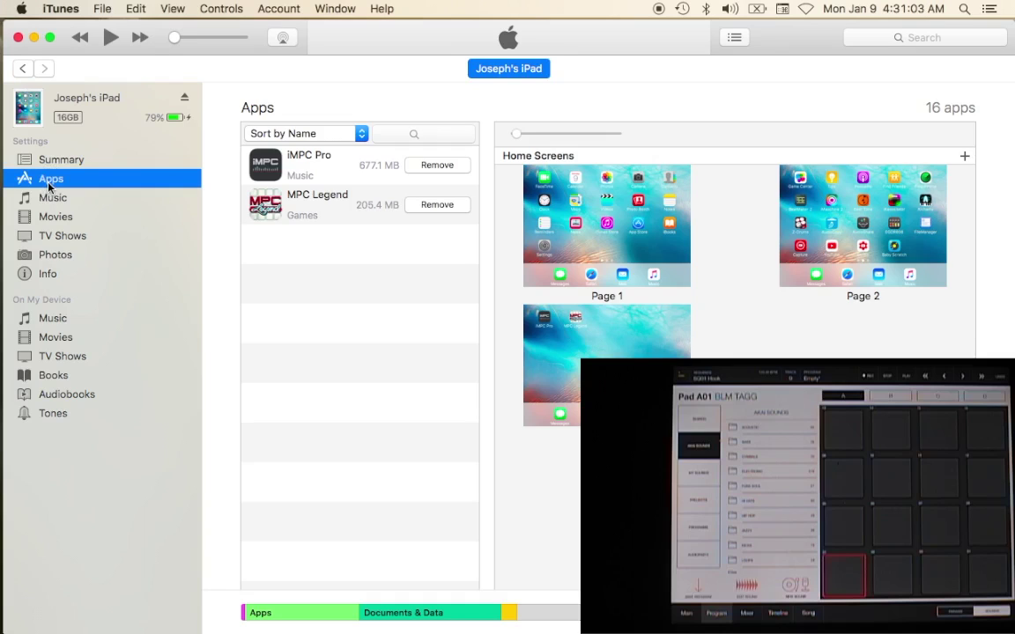
Select iMPC Pro in the iPad's File Sharing app list.
{"action": "scroll", "coordinate": [414, 342], "scroll_direction": "down", "scroll_amount": 10}
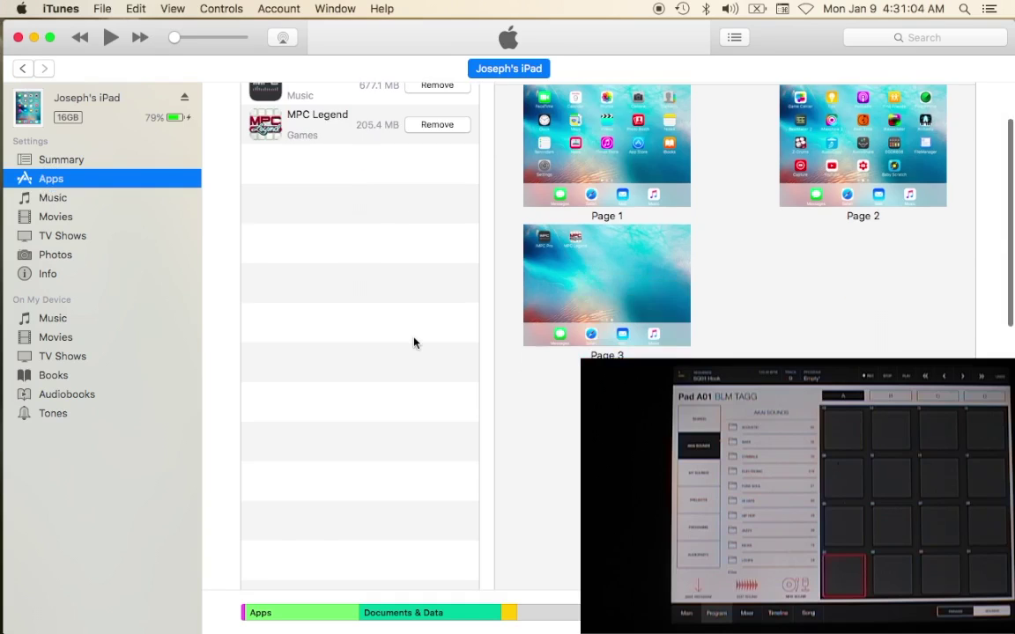
{"action": "scroll", "coordinate": [413, 341], "scroll_direction": "down", "scroll_amount": 1}
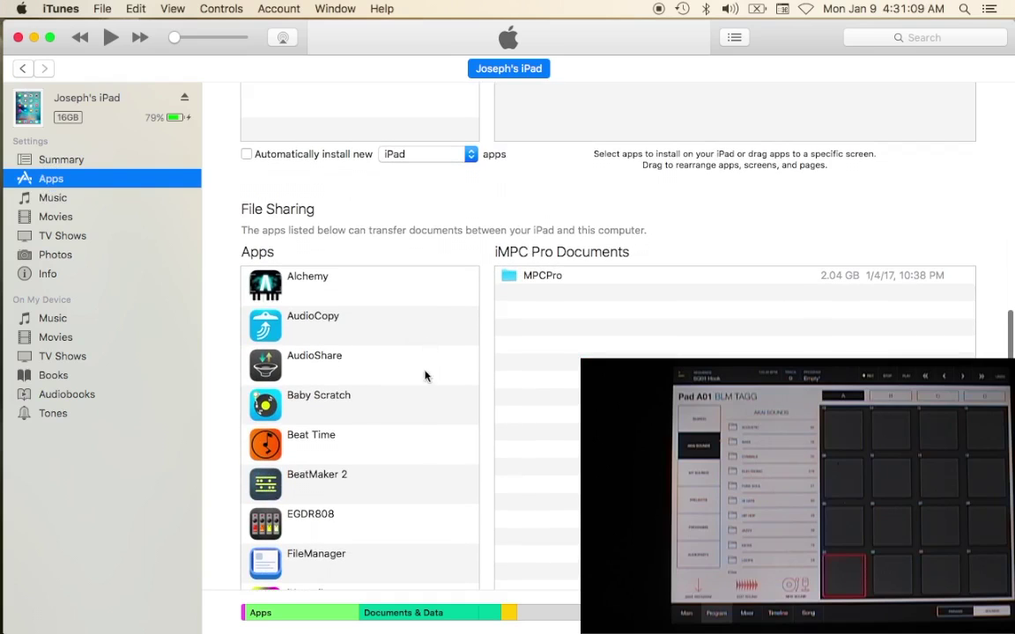
{"action": "scroll", "coordinate": [407, 440], "scroll_direction": "down", "scroll_amount": 1}
{"action": "scroll", "coordinate": [408, 442], "scroll_direction": "down", "scroll_amount": 5}
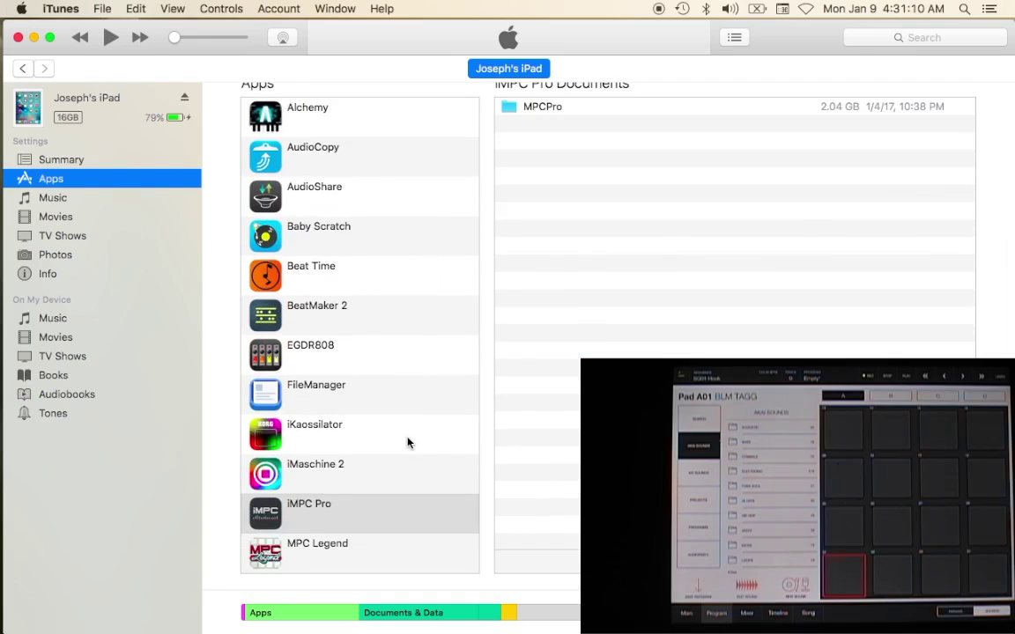
{"action": "left_click", "coordinate": [367, 509]}
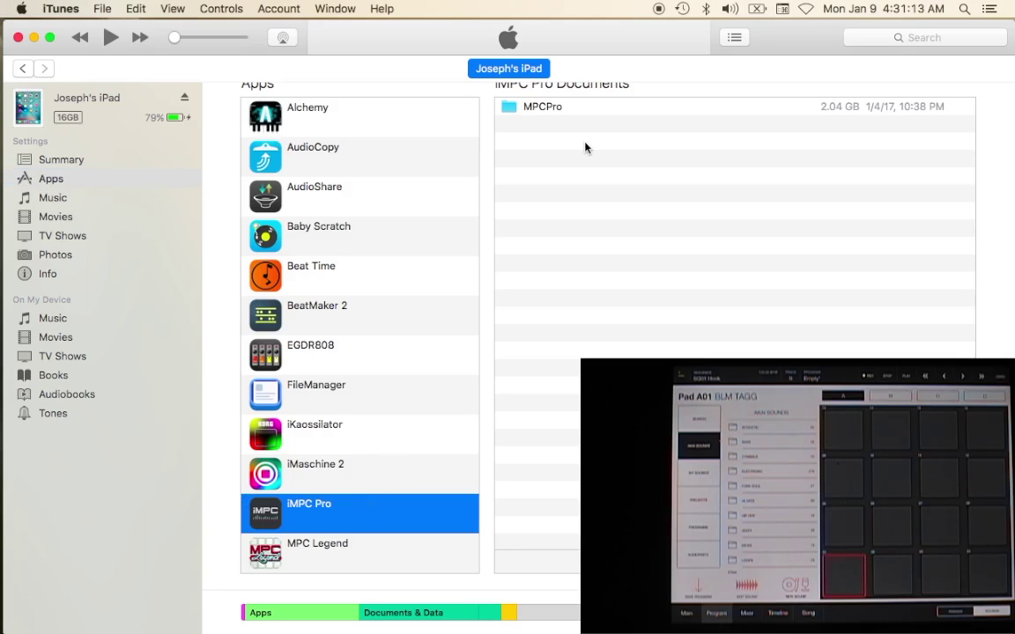
Lower the iTunes window to uncover the desktop icons and select the MPCPro folder in the iMPC Pro documents.
{"action": "scroll", "coordinate": [585, 147], "scroll_direction": "up", "scroll_amount": 7}
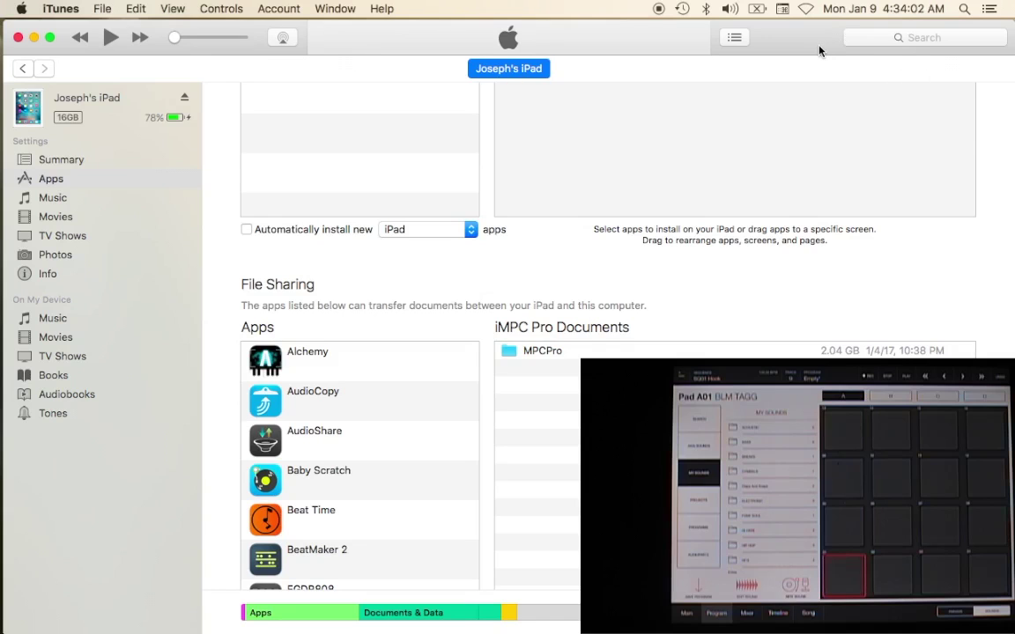
{"action": "left_click_drag", "start_coordinate": [817, 45], "coordinate": [805, 196]}
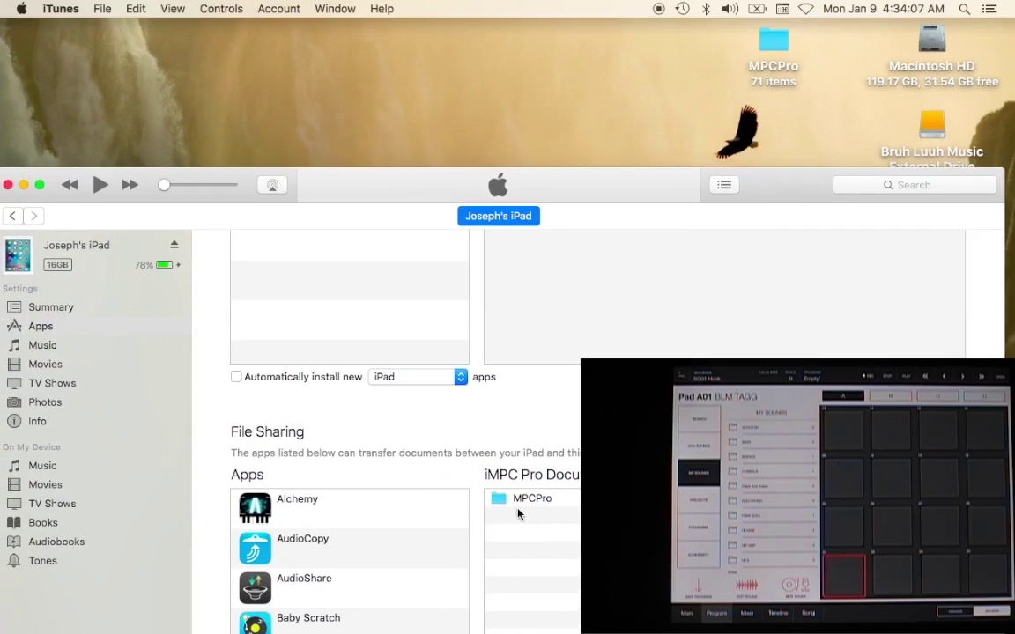
{"action": "left_click", "coordinate": [518, 502]}
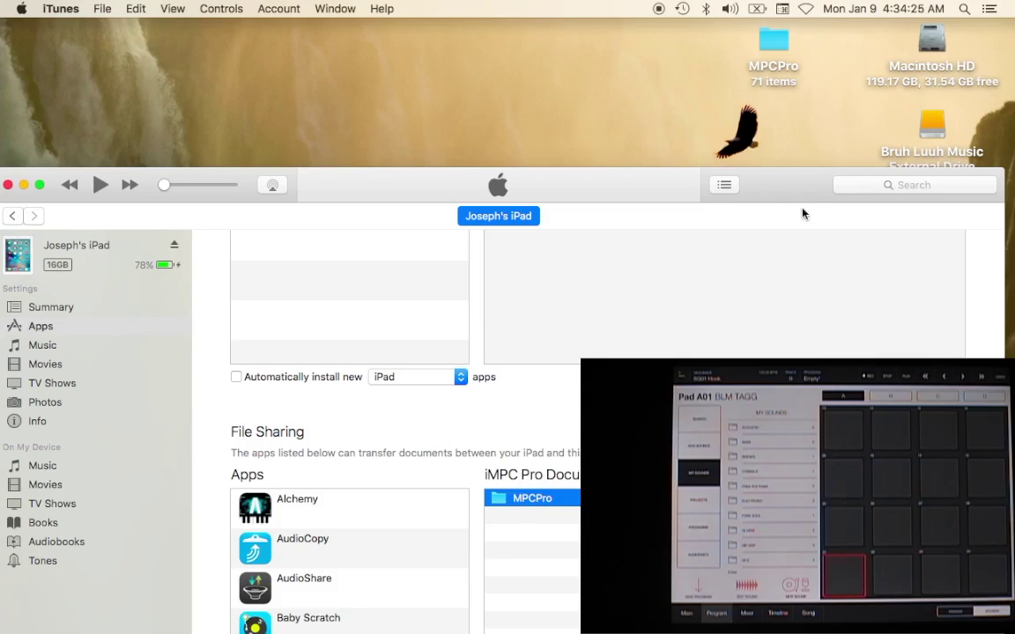
{"action": "left_click_drag", "start_coordinate": [768, 187], "coordinate": [768, 183]}
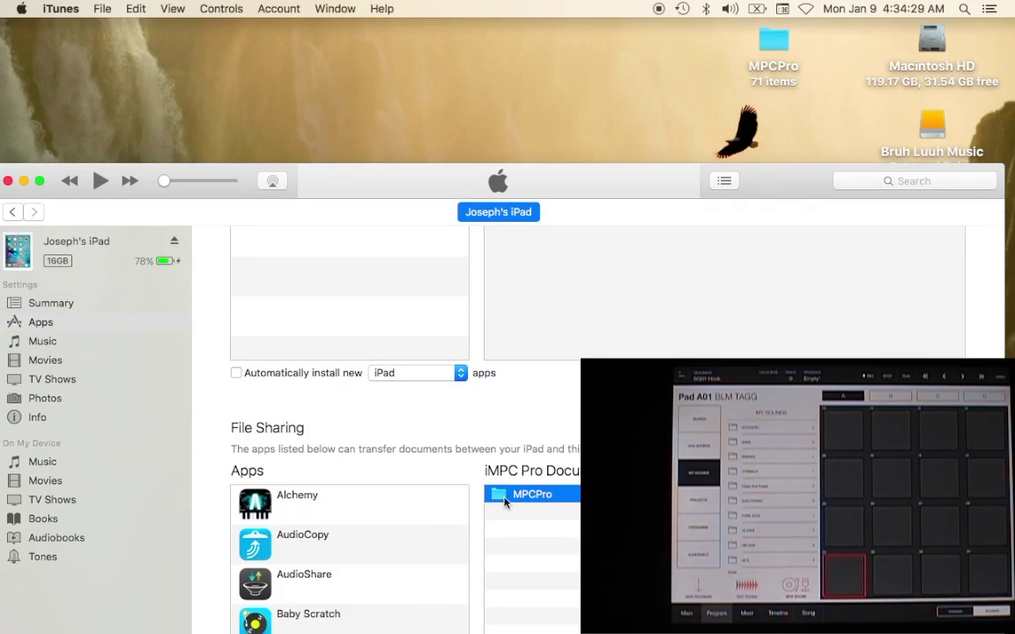
{"action": "mouse_move", "coordinate": [500, 494]}
{"action": "left_mouse_down"}
{"action": "mouse_move", "coordinate": [434, 244]}
{"action": "mouse_move", "coordinate": [422, 99]}
{"action": "mouse_move", "coordinate": [494, 294]}
{"action": "mouse_move", "coordinate": [517, 420]}
{"action": "mouse_move", "coordinate": [519, 532]}
{"action": "mouse_move", "coordinate": [508, 508]}
{"action": "left_mouse_up"}
Open the MPCPro folder stored on the desktop and minimize the iTunes window behind it.
{"action": "left_click", "coordinate": [773, 55]}
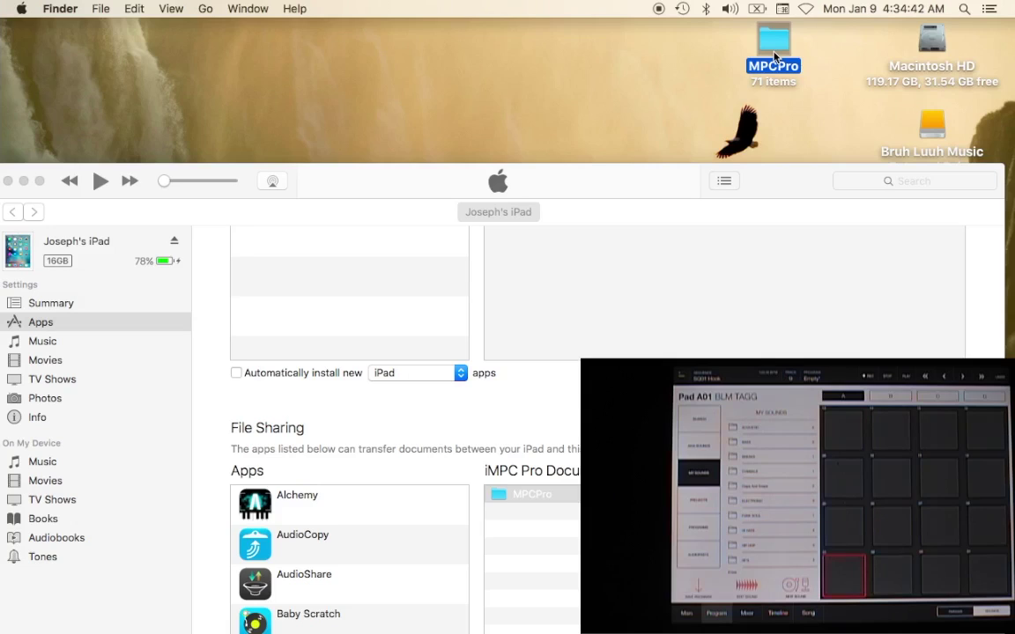
{"action": "double_click", "coordinate": [773, 55]}
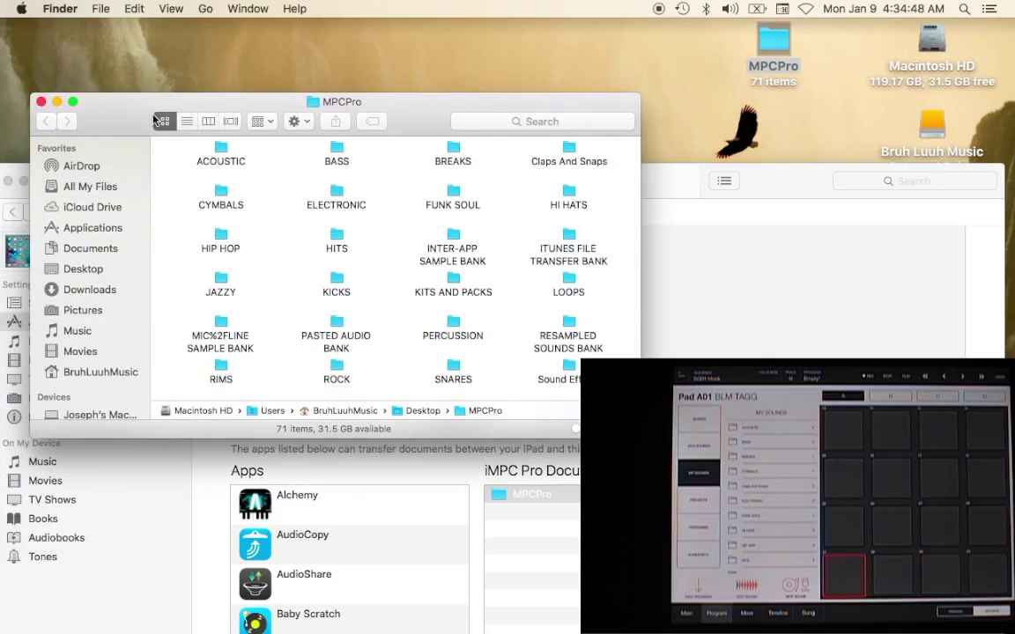
{"action": "left_click_drag", "start_coordinate": [148, 111], "coordinate": [497, 35]}
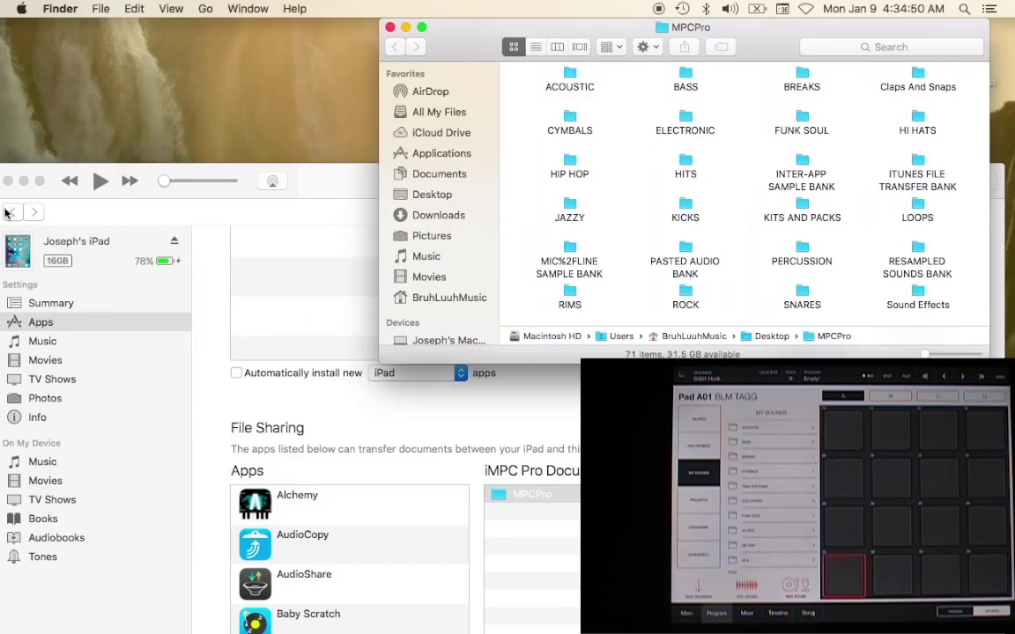
{"action": "left_click", "coordinate": [24, 176]}
{"action": "left_click", "coordinate": [24, 181]}
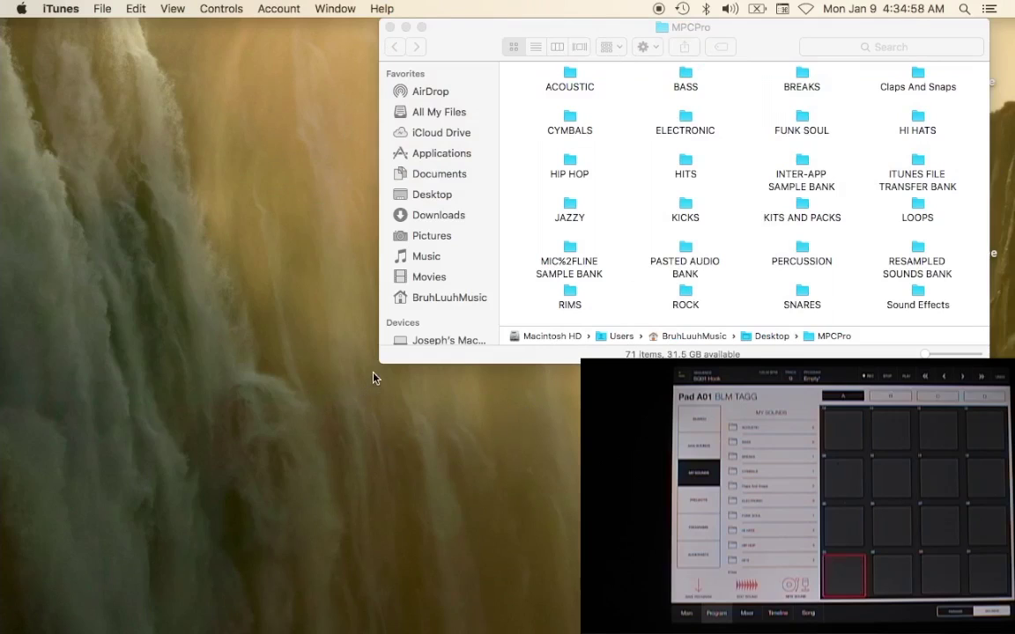
Enlarge the MPCPro folder window vertically and move it clear of the desktop icons.
{"action": "left_click_drag", "start_coordinate": [384, 364], "coordinate": [384, 602]}
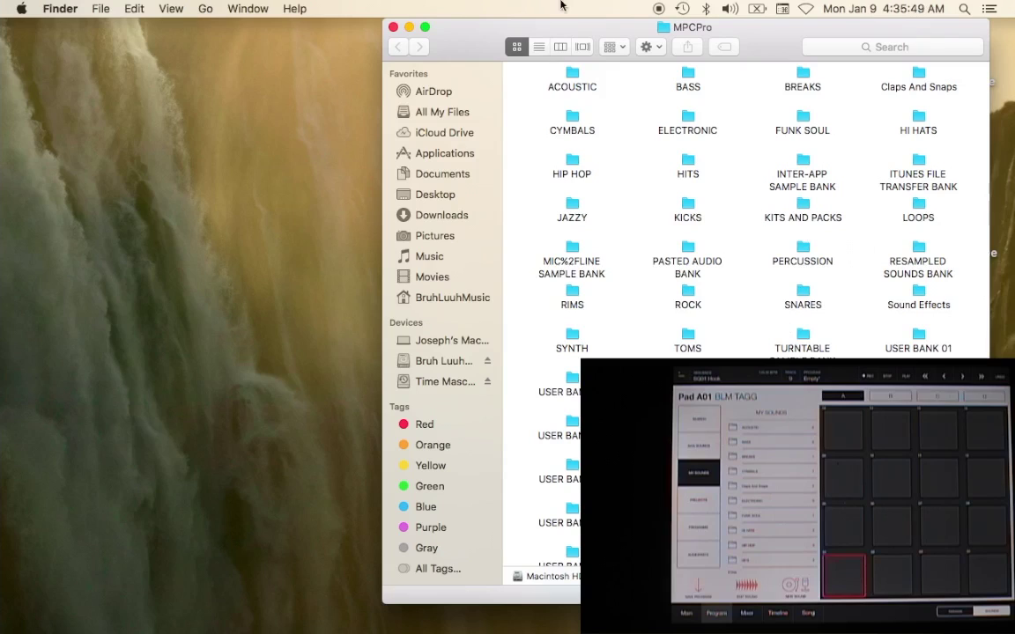
{"action": "left_click_drag", "start_coordinate": [466, 56], "coordinate": [206, 75]}
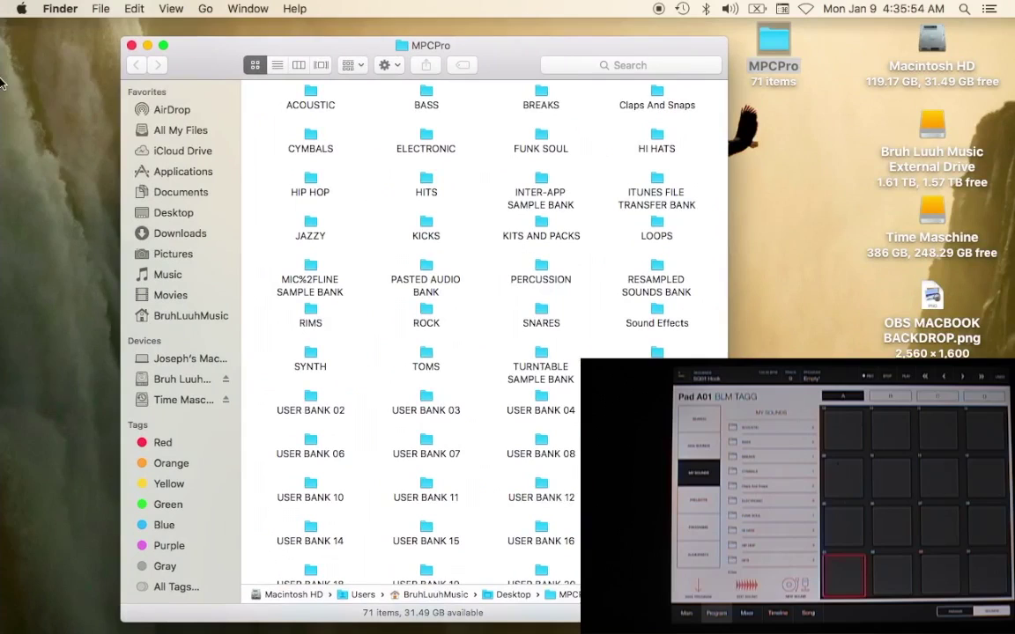
{"action": "mouse_move", "coordinate": [4, 59]}
Move Al Green Sample.WAV from the FUNK SOUL folder to the Trash.
{"action": "double_click", "coordinate": [535, 132]}
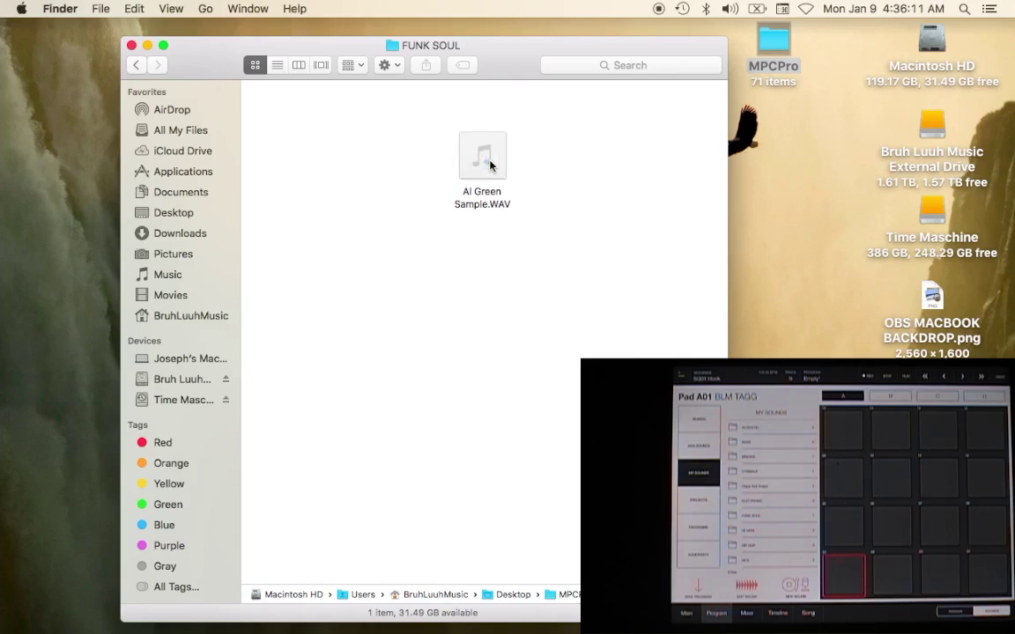
{"action": "left_click", "coordinate": [467, 157]}
{"action": "mouse_move", "coordinate": [2, 304]}
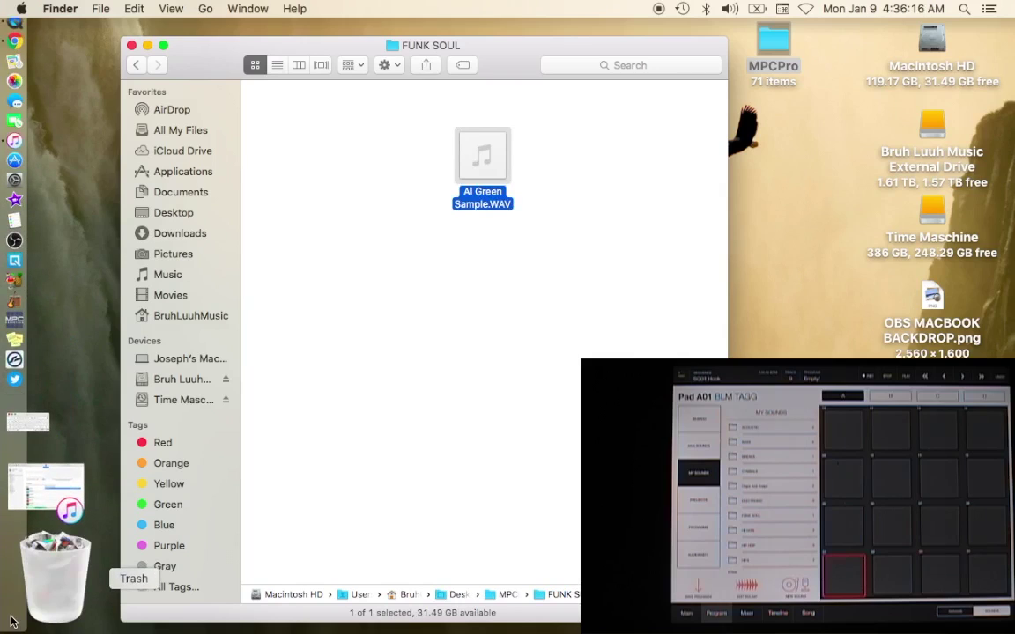
{"action": "key", "text": "super+BackSpace"}
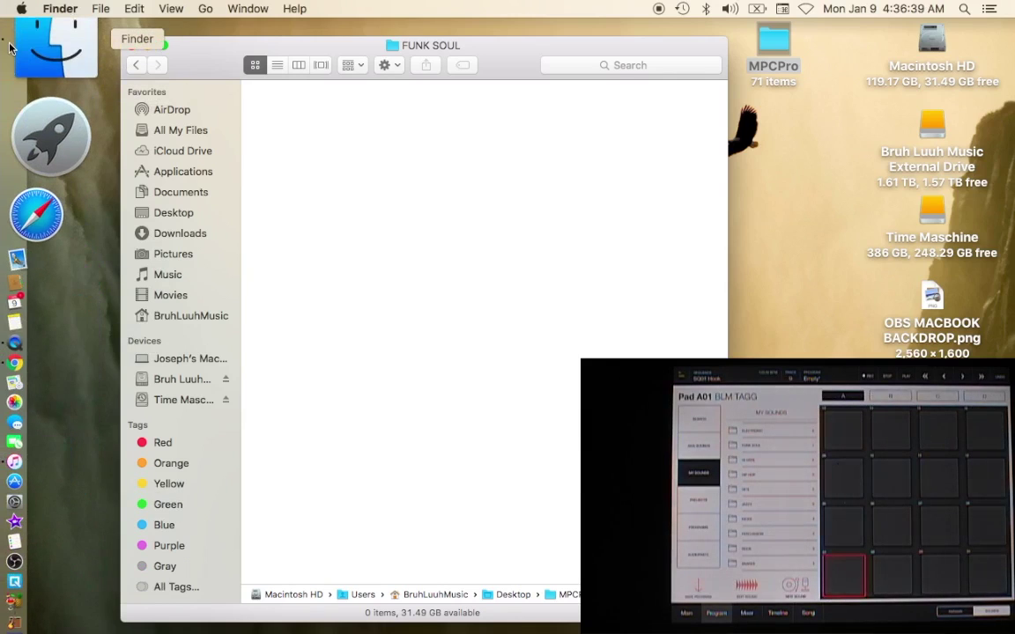
Browse the external music drive from Music through Sample Packs and the ModernBeats loop demos to open Brass Stringz Loops 1's Loop Theme 02 (Partial Demo) folder.
{"action": "left_click", "coordinate": [151, 386]}
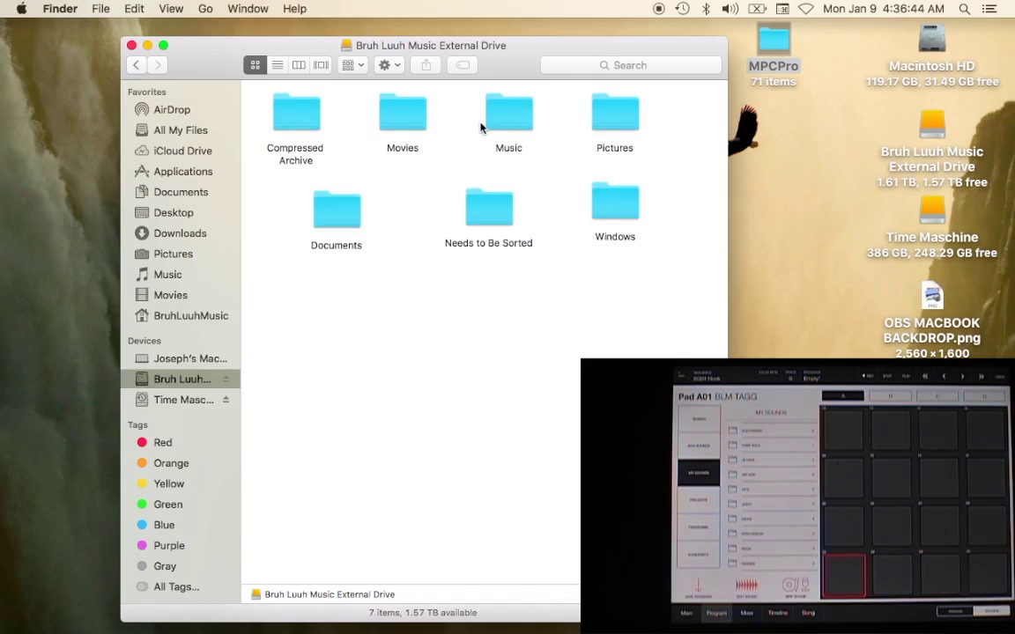
{"action": "double_click", "coordinate": [509, 124]}
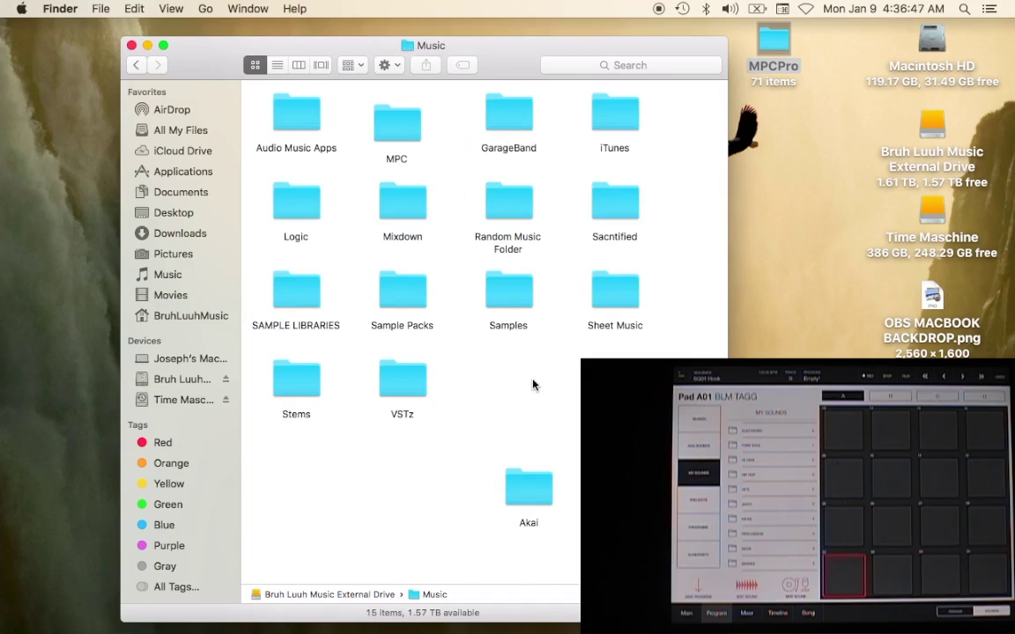
{"action": "double_click", "coordinate": [408, 291]}
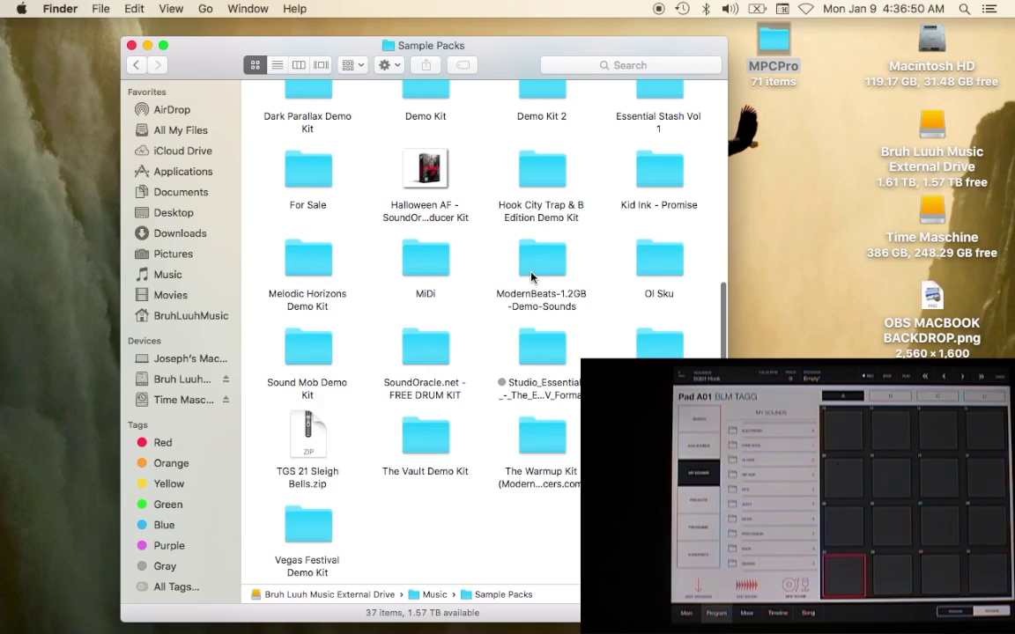
{"action": "double_click", "coordinate": [478, 249]}
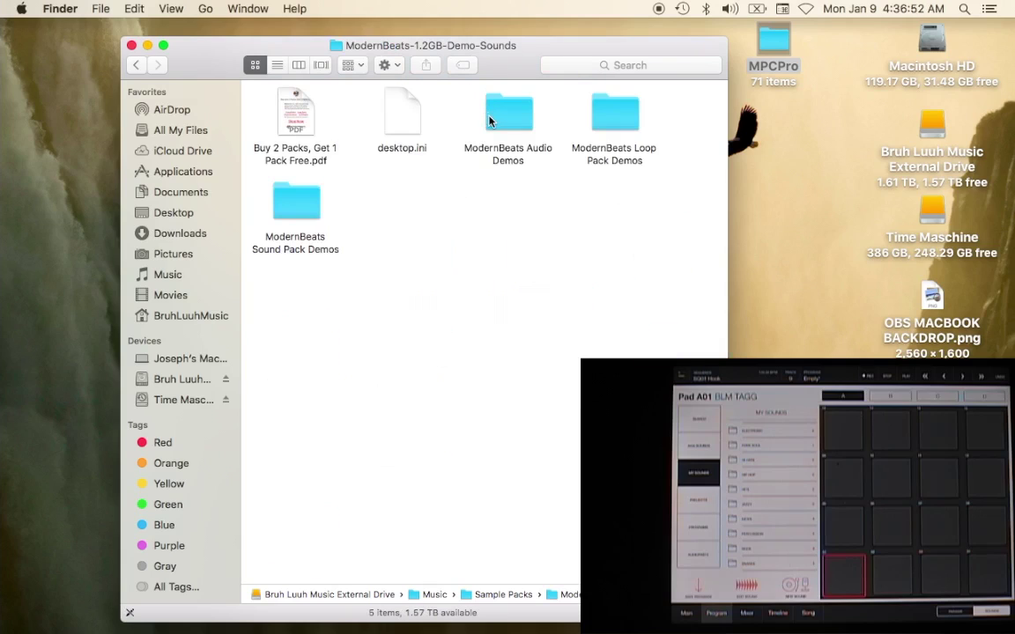
{"action": "double_click", "coordinate": [598, 121]}
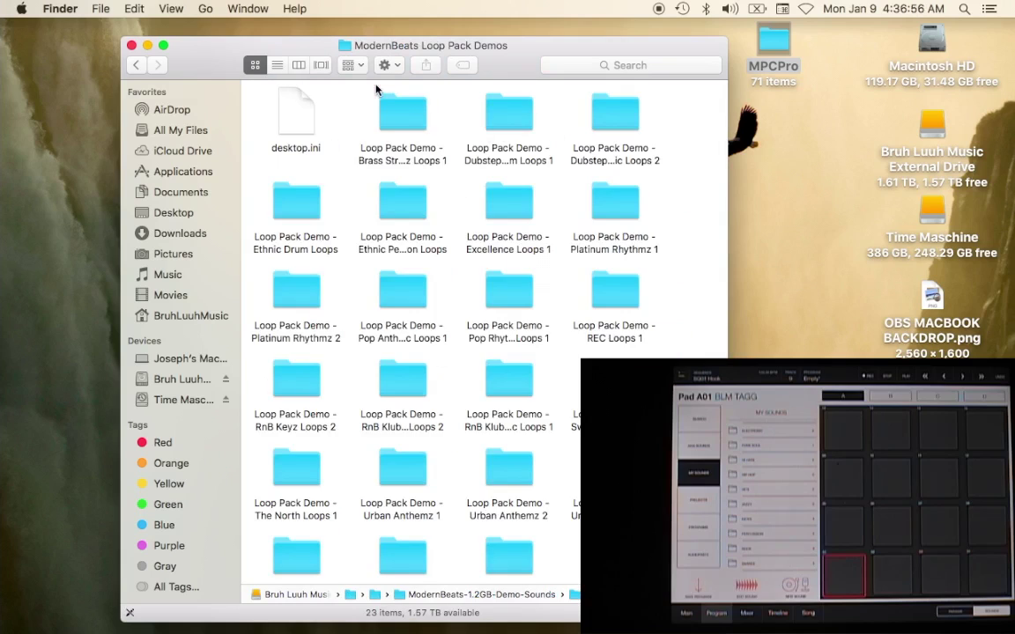
{"action": "double_click", "coordinate": [398, 117]}
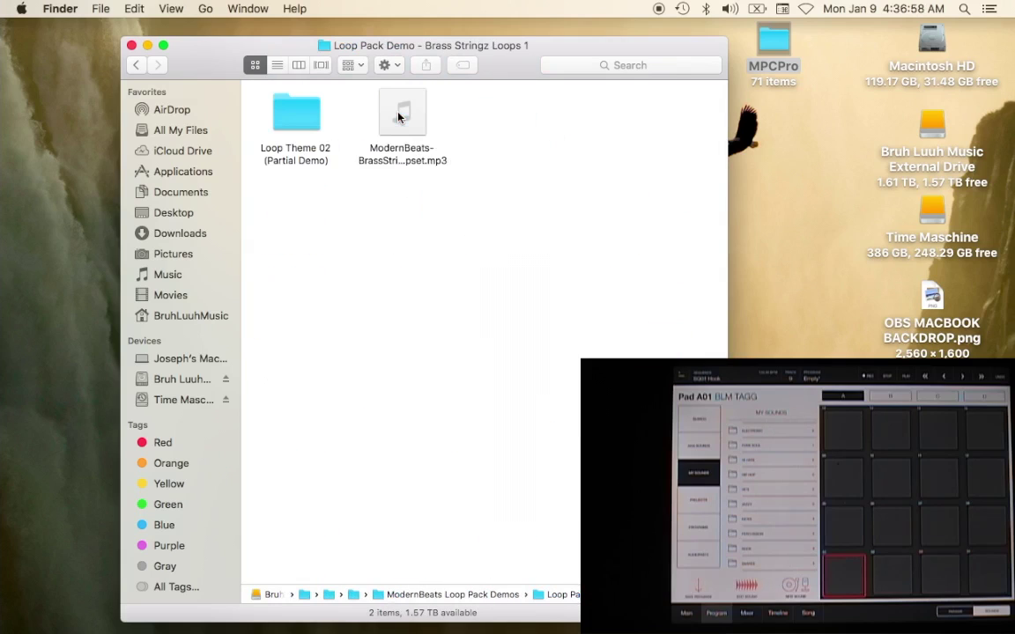
{"action": "double_click", "coordinate": [307, 117]}
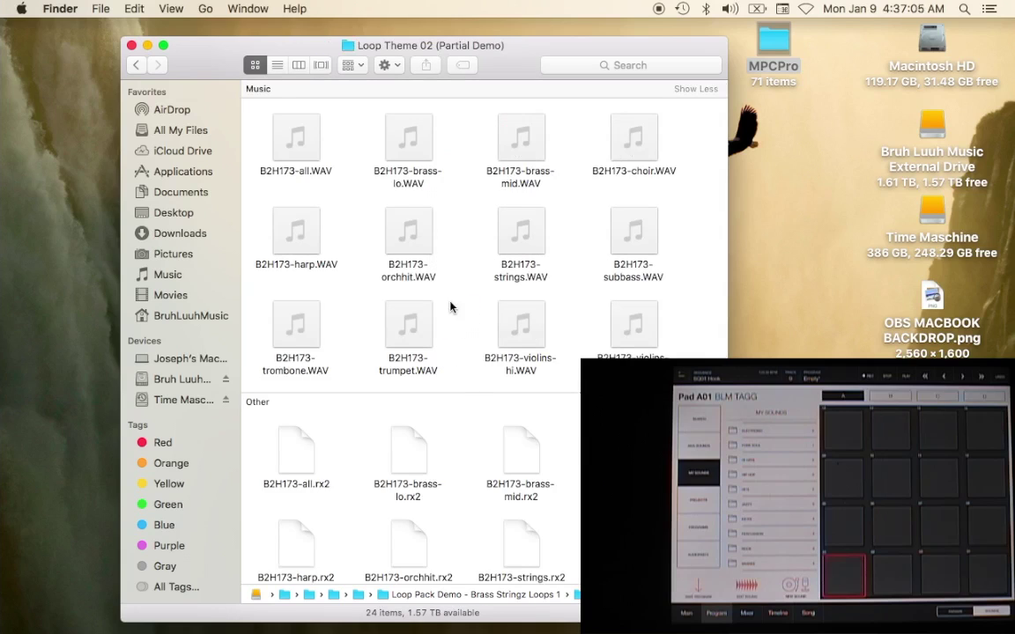
{"action": "right_click", "coordinate": [460, 316]}
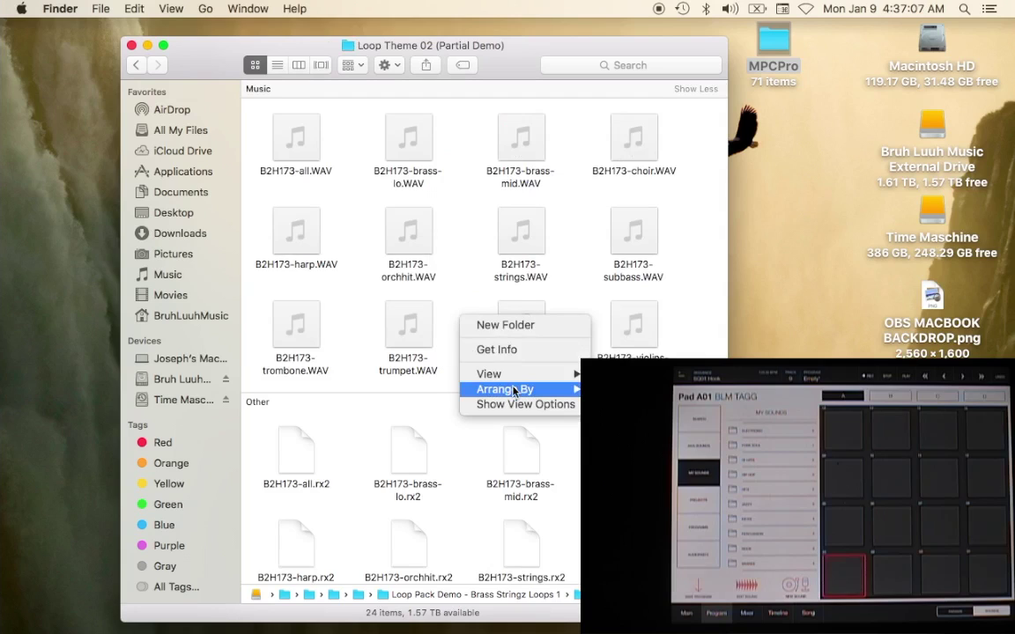
{"action": "key", "text": "Escape"}
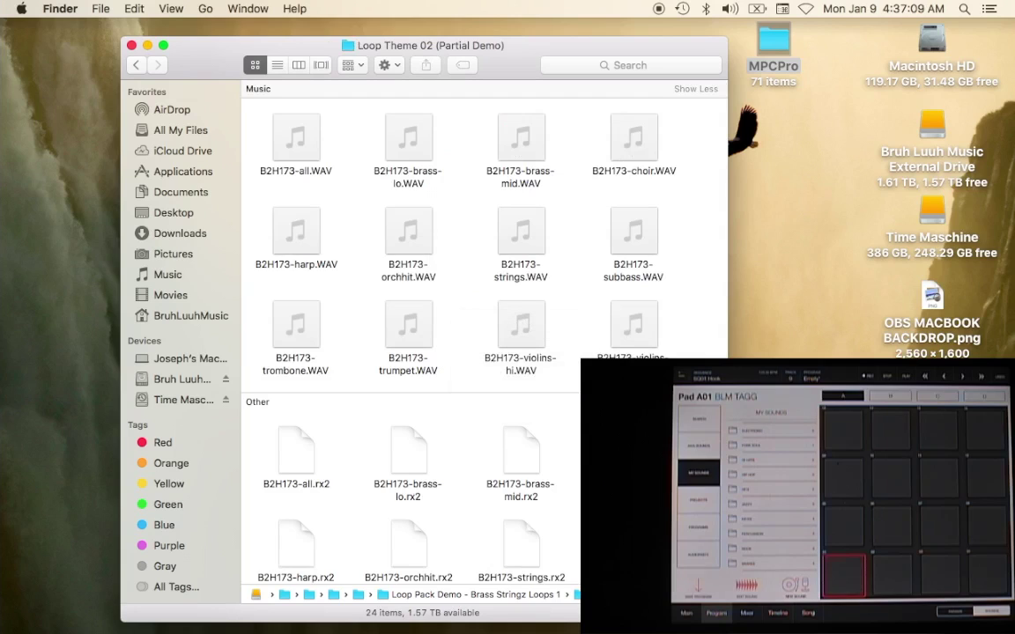
Open the desktop's MPCPro folder in a second window beside the loop files and enter ITUNES FILE TRANSFER BANK.
{"action": "left_click", "coordinate": [773, 44]}
{"action": "key", "text": "super+o"}
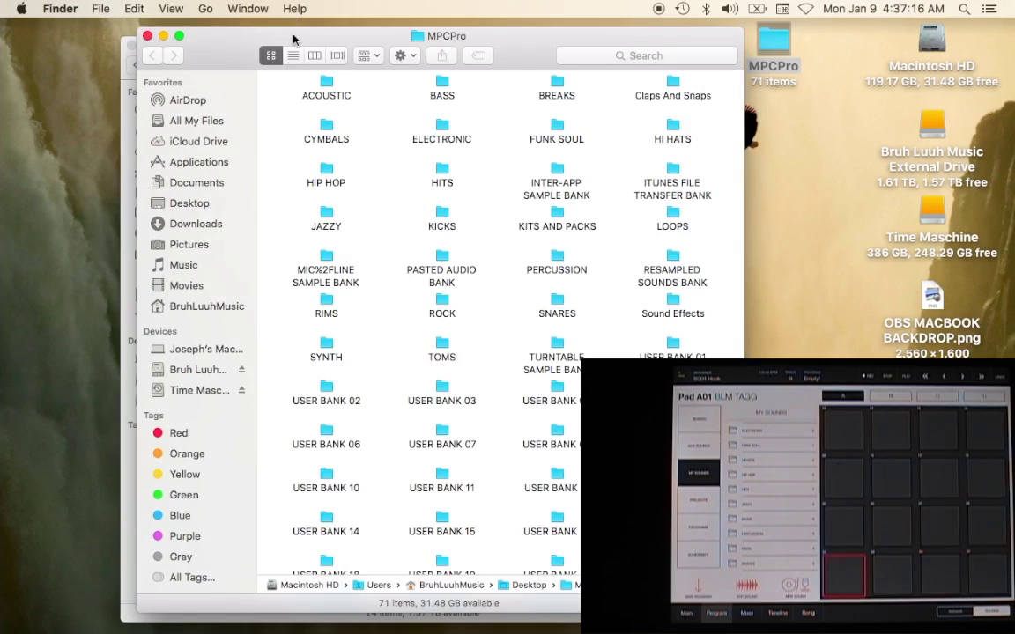
{"action": "left_click_drag", "start_coordinate": [294, 40], "coordinate": [569, 116]}
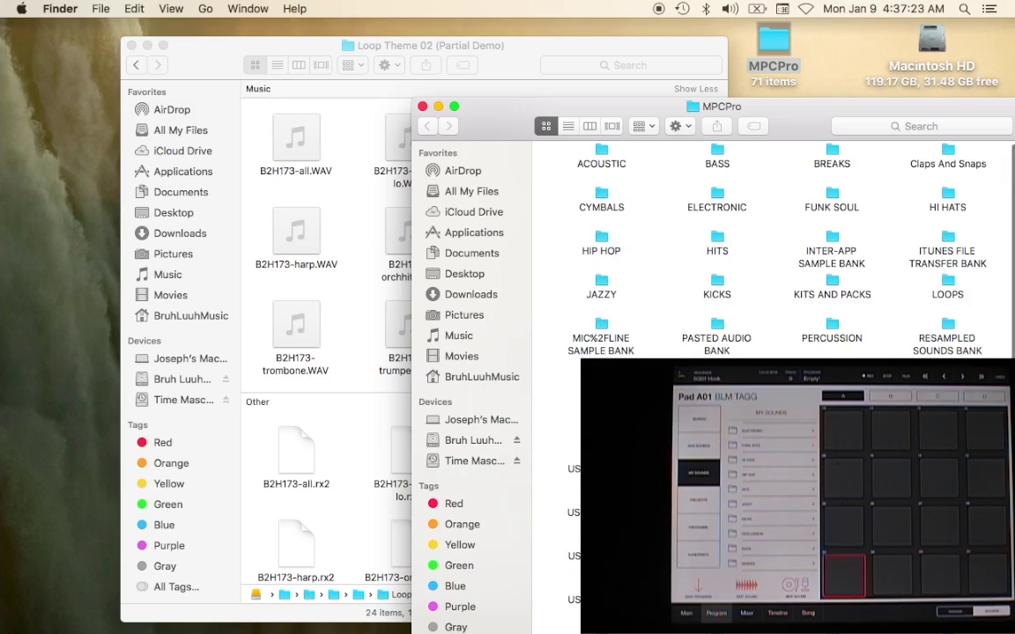
{"action": "scroll", "coordinate": [799, 284], "scroll_direction": "down", "scroll_amount": 2}
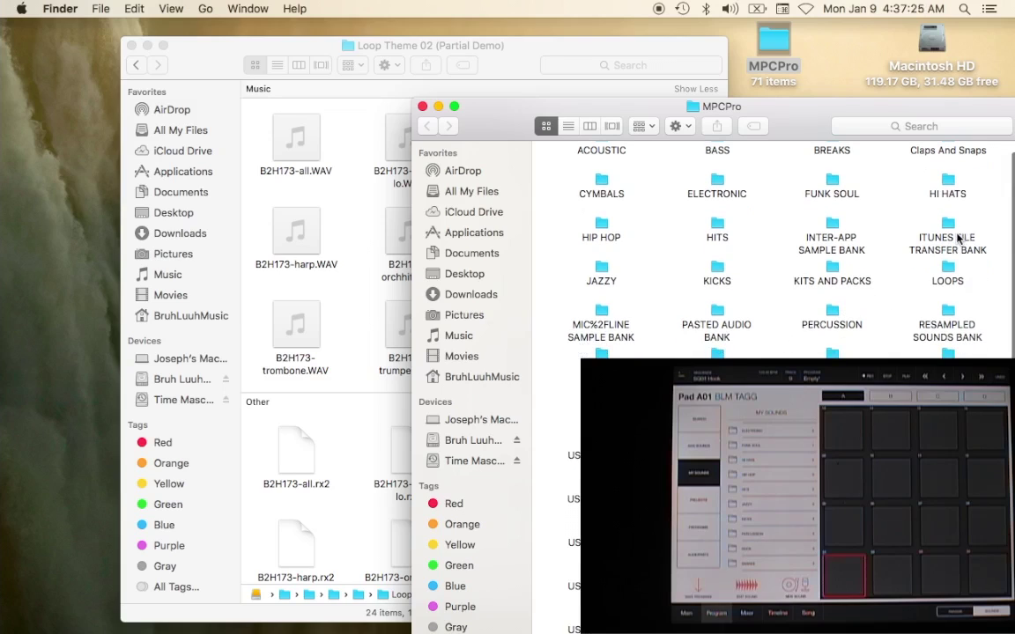
{"action": "double_click", "coordinate": [956, 232]}
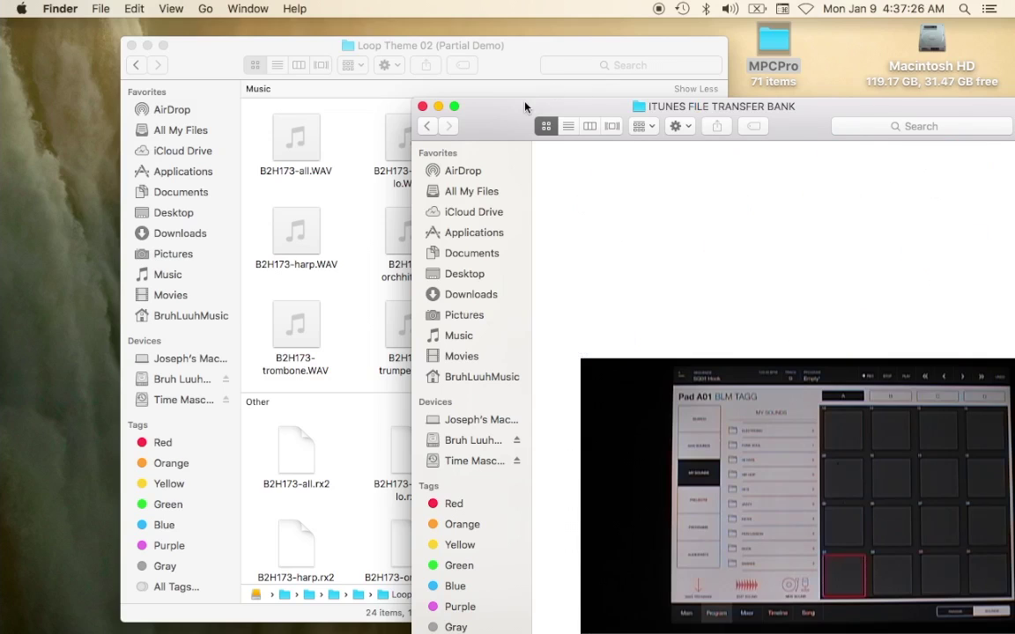
Copy all twelve B2H173 WAV files from Loop Theme 02 (Partial Demo) into the ITUNES FILE TRANSFER BANK folder.
{"action": "left_click", "coordinate": [494, 110]}
{"action": "left_click_drag", "start_coordinate": [218, 60], "coordinate": [66, 49]}
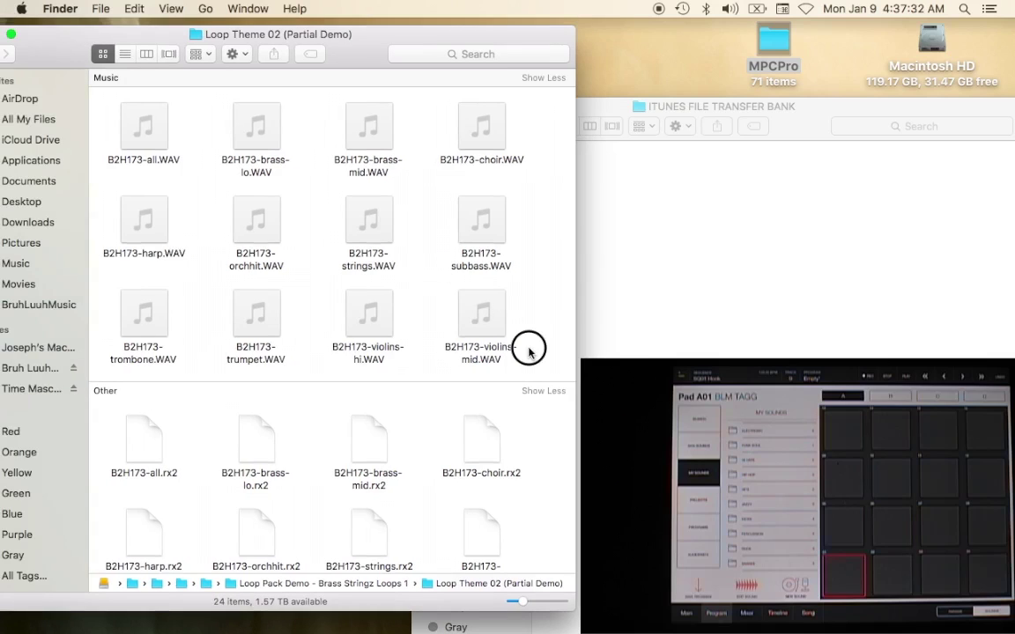
{"action": "left_click_drag", "start_coordinate": [528, 351], "coordinate": [105, 88]}
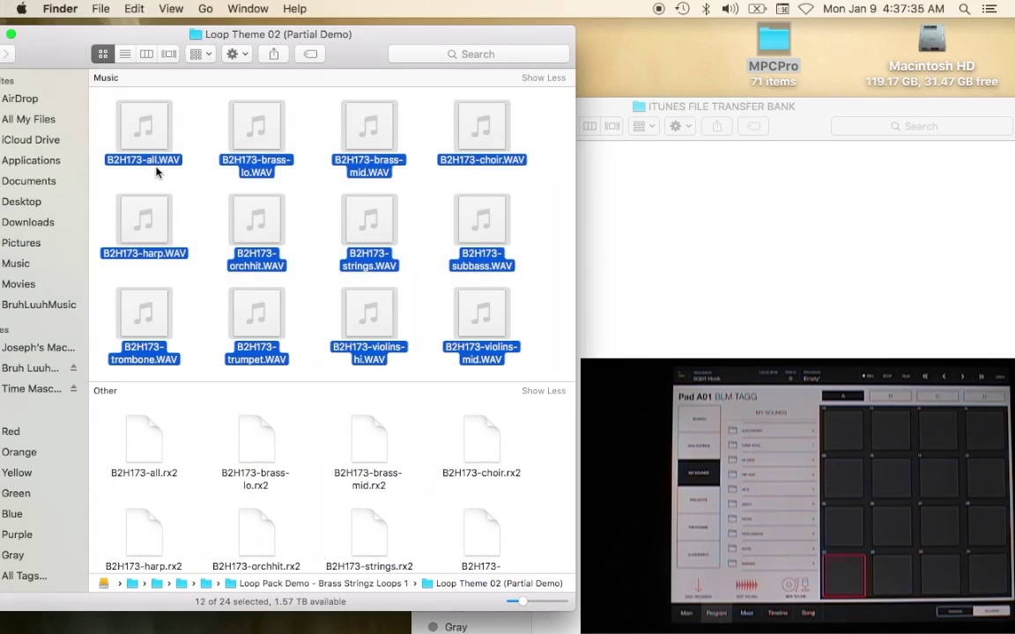
{"action": "left_click_drag", "start_coordinate": [147, 153], "coordinate": [620, 313]}
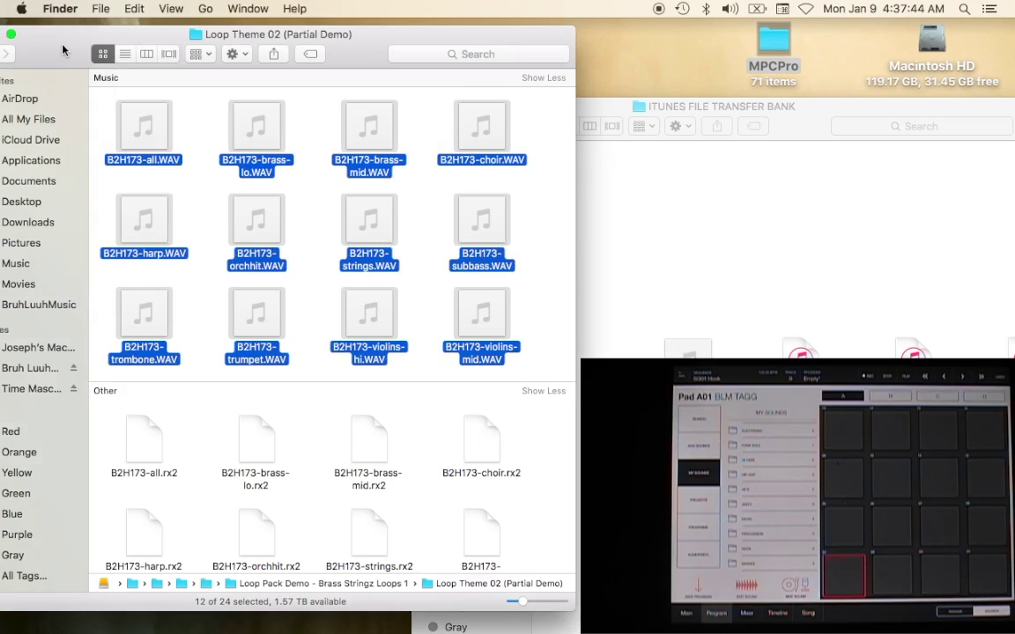
Minimize the loop files window and move the ITUNES FILE TRANSFER BANK window so the copied WAV files are in view.
{"action": "left_click_drag", "start_coordinate": [75, 50], "coordinate": [282, 79]}
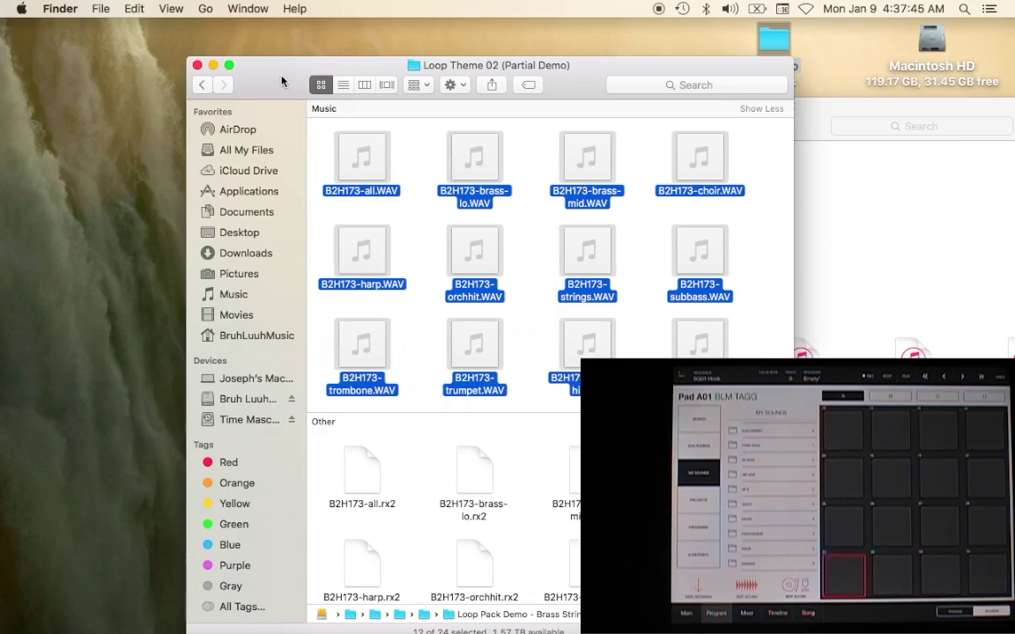
{"action": "left_click", "coordinate": [213, 66]}
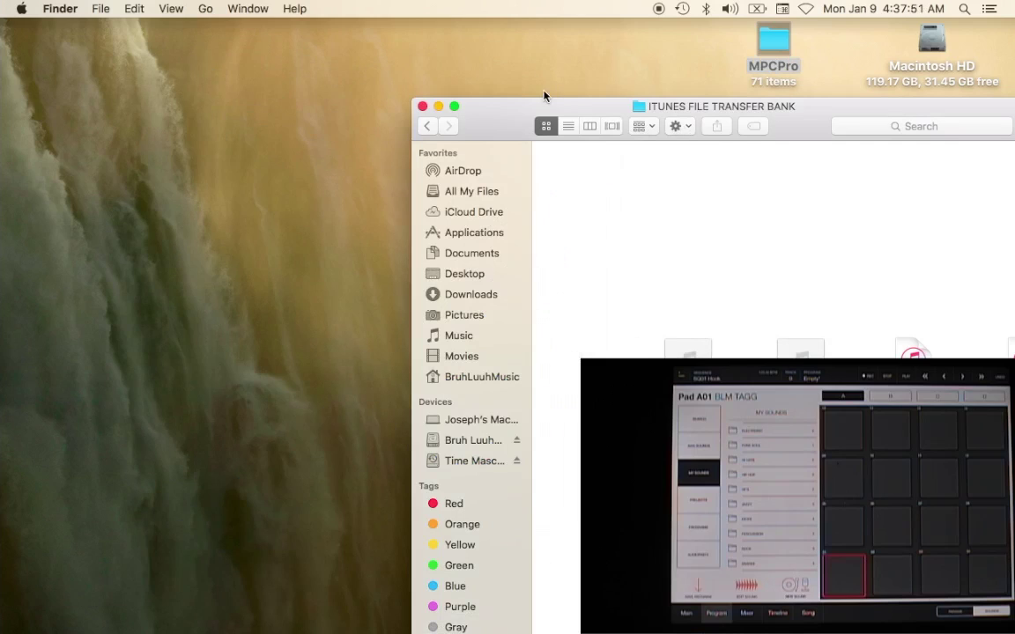
{"action": "left_click_drag", "start_coordinate": [498, 122], "coordinate": [176, 50]}
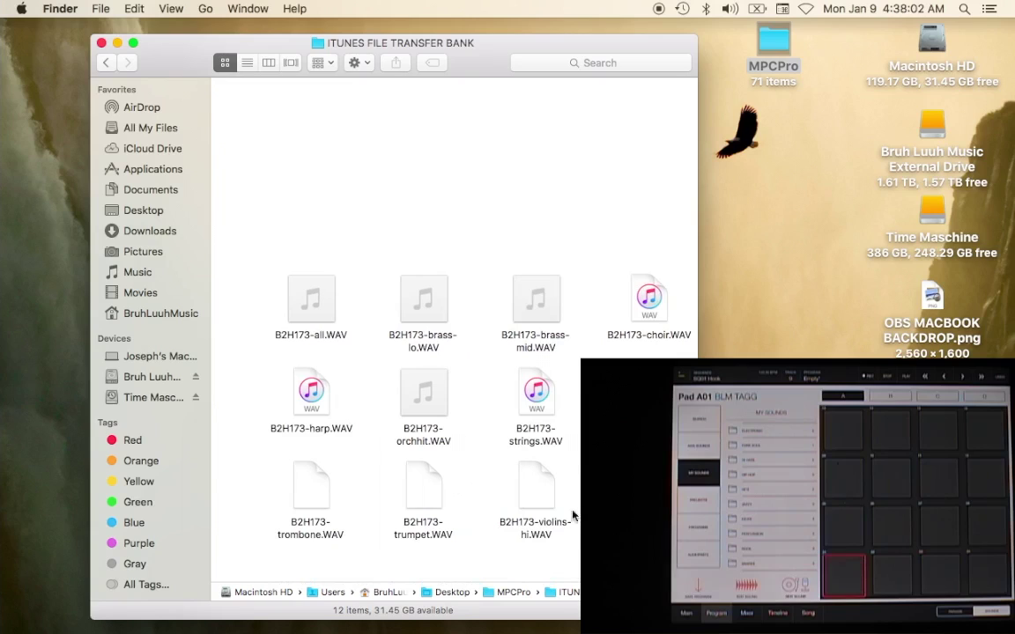
Go back to the main MPCPro folder, close its window and deselect the folder on the desktop.
{"action": "left_click", "coordinate": [105, 62]}
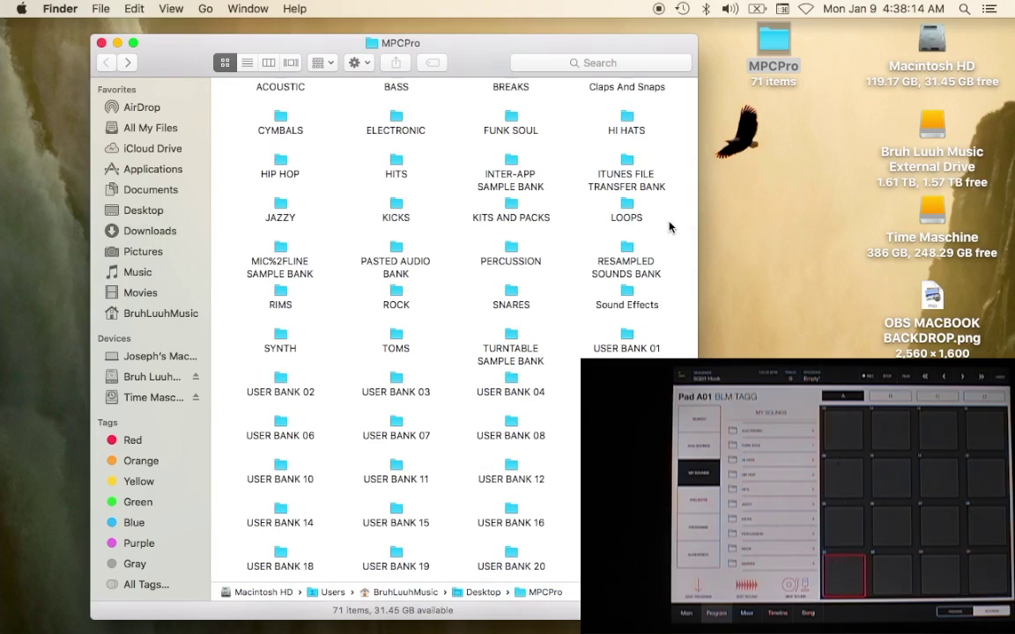
{"action": "left_click", "coordinate": [166, 50]}
{"action": "left_click", "coordinate": [101, 42]}
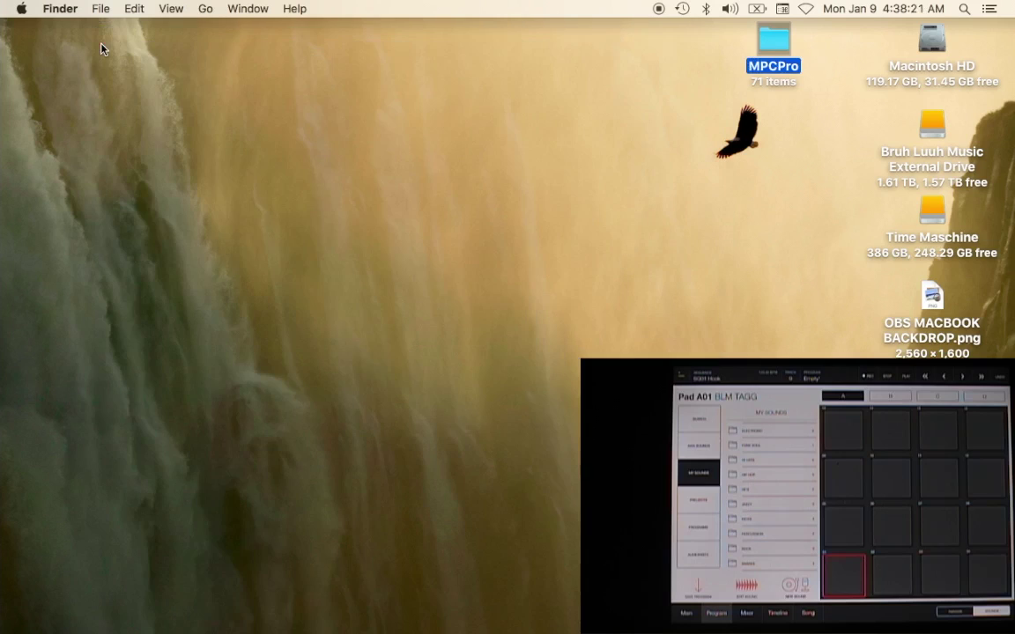
{"action": "left_click", "coordinate": [637, 220]}
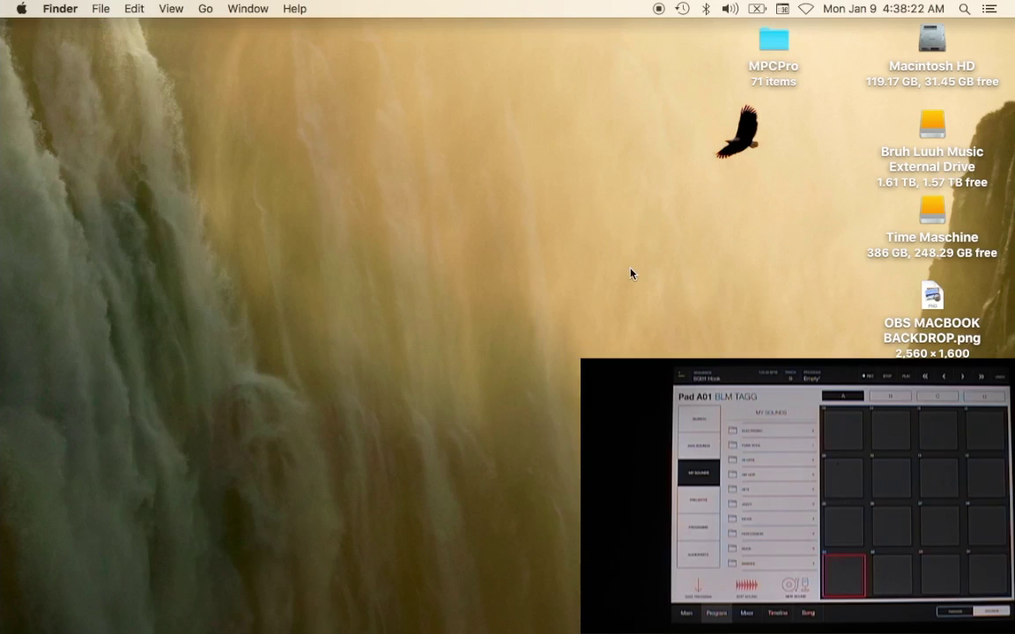
Switch to iTunes and position its window so the desktop's MPCPro folder and the iMPC Pro Documents list are both reachable.
{"action": "mouse_move", "coordinate": [2, 224]}
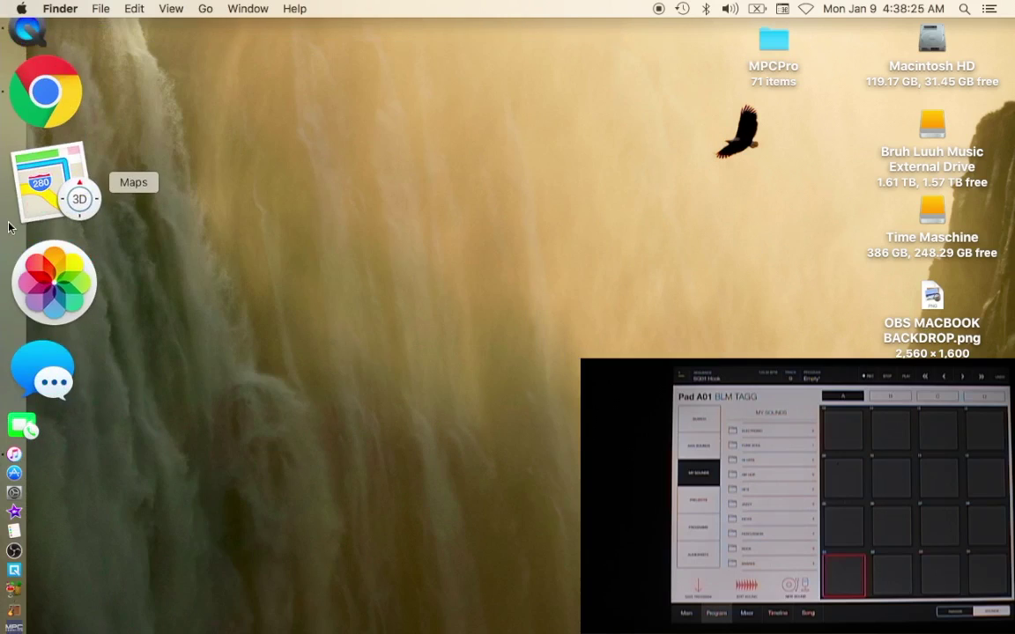
{"action": "left_click", "coordinate": [13, 289]}
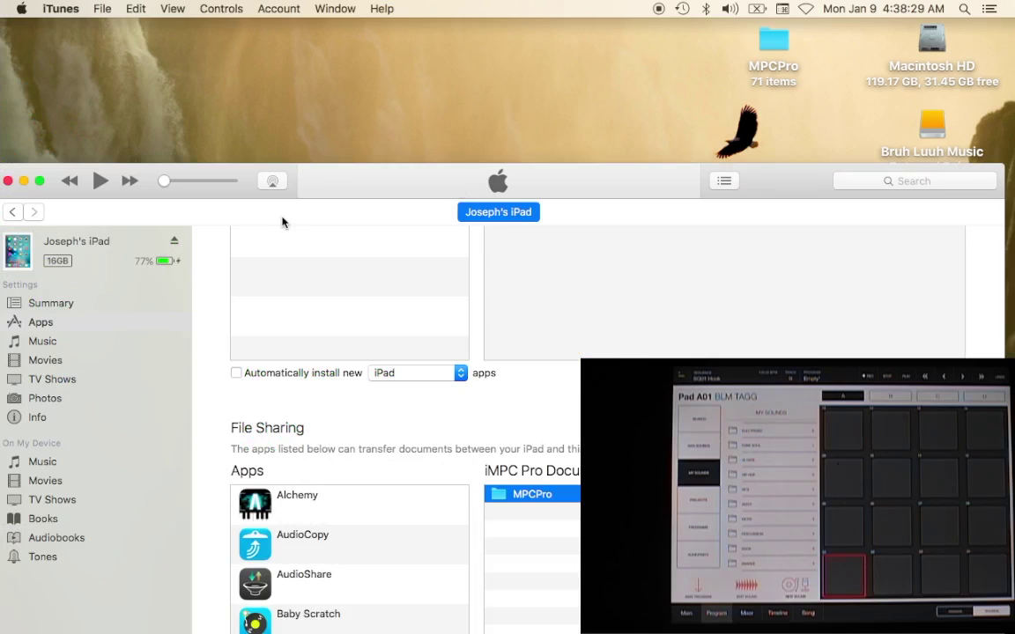
{"action": "left_click", "coordinate": [519, 499]}
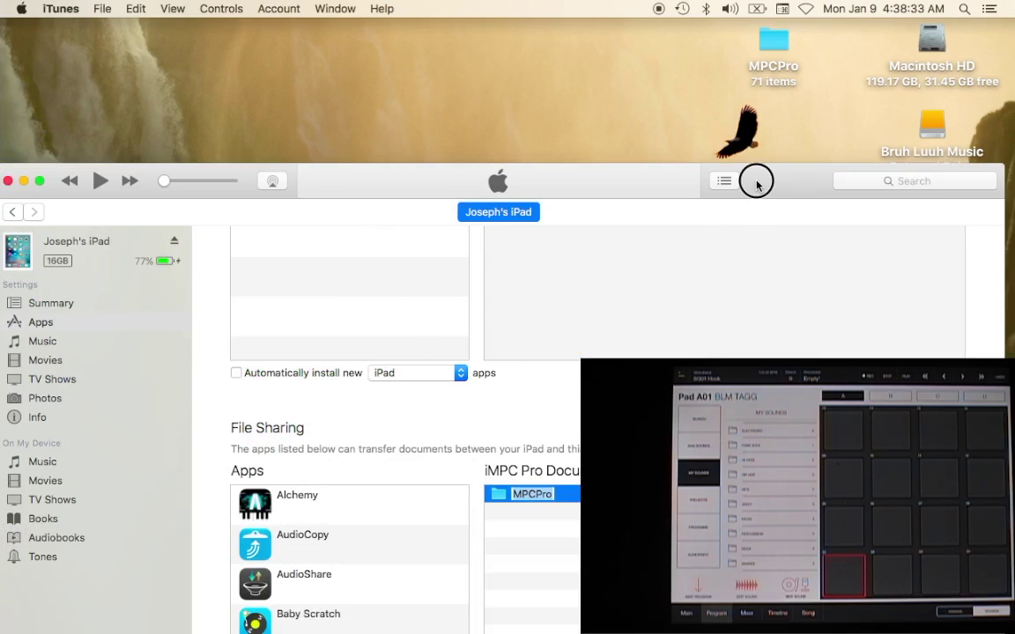
{"action": "left_click_drag", "start_coordinate": [756, 183], "coordinate": [731, 143]}
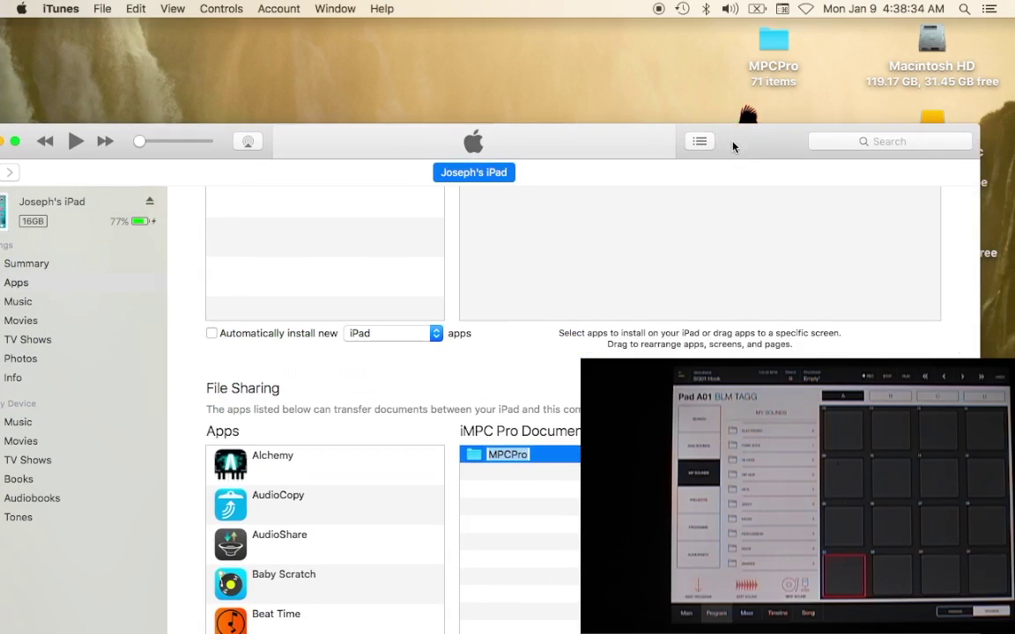
Try to replace MPCPro in iMPC Pro Documents with the desktop's MPCPro folder, and dismiss the iTunes Store alert.
{"action": "left_click", "coordinate": [753, 69]}
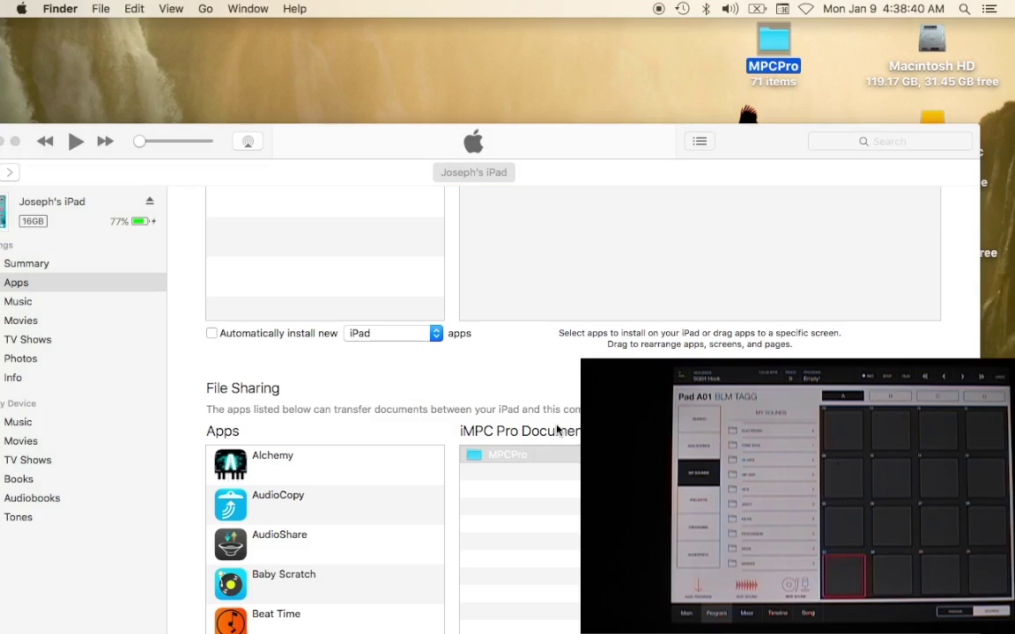
{"action": "left_click", "coordinate": [482, 456]}
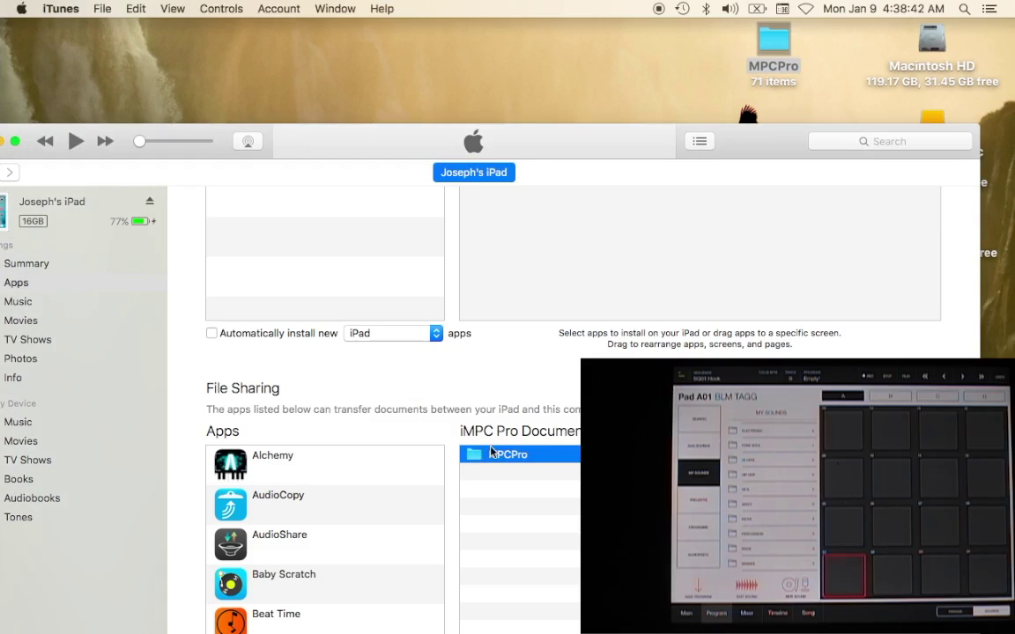
{"action": "left_click", "coordinate": [773, 44]}
{"action": "left_click_drag", "start_coordinate": [773, 44], "coordinate": [617, 475]}
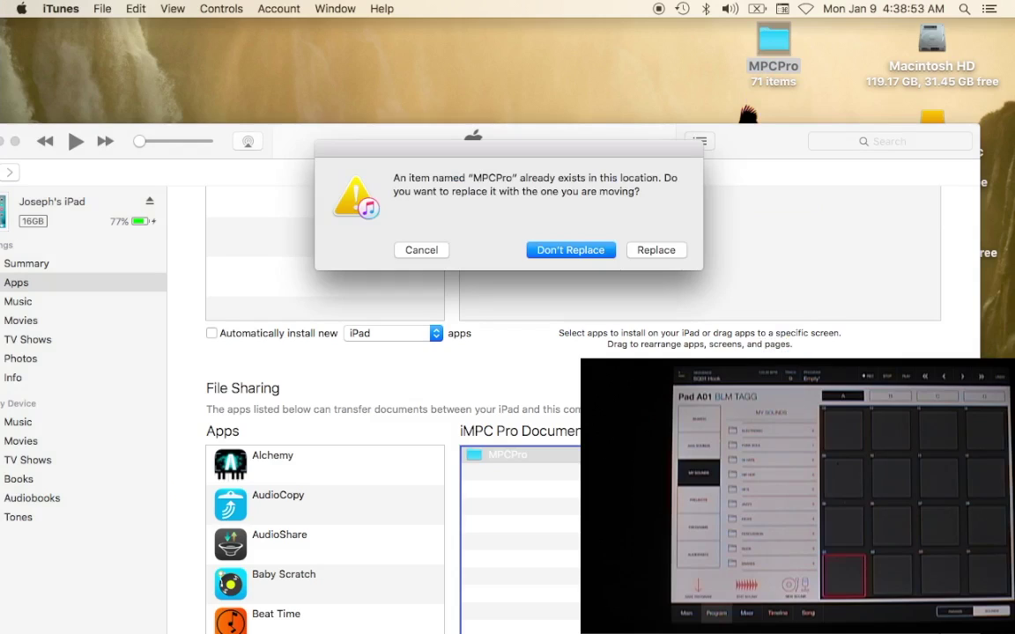
{"action": "left_click", "coordinate": [663, 252]}
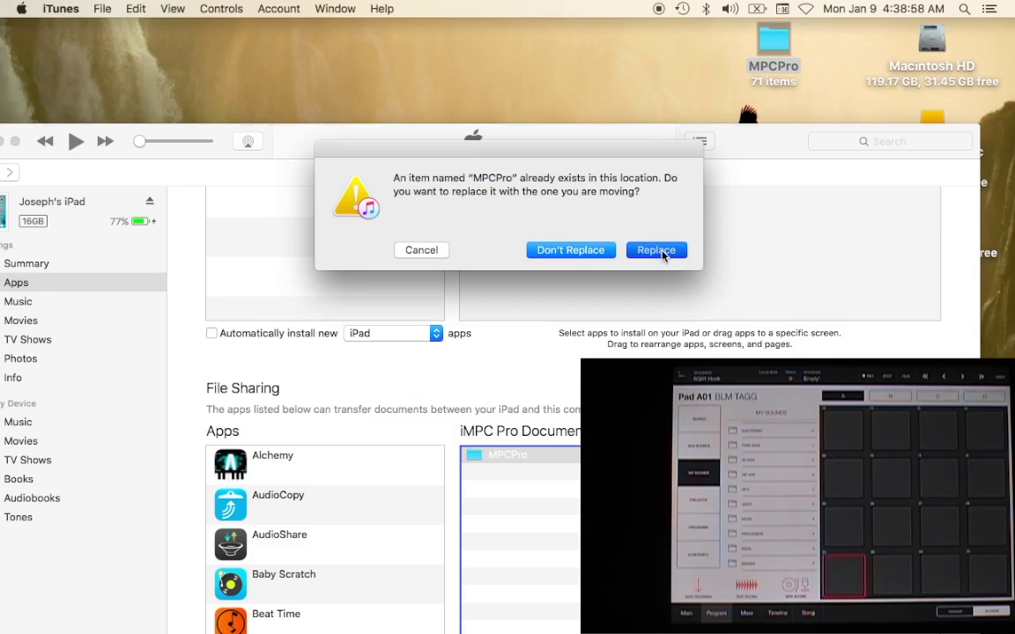
{"action": "left_click", "coordinate": [656, 250]}
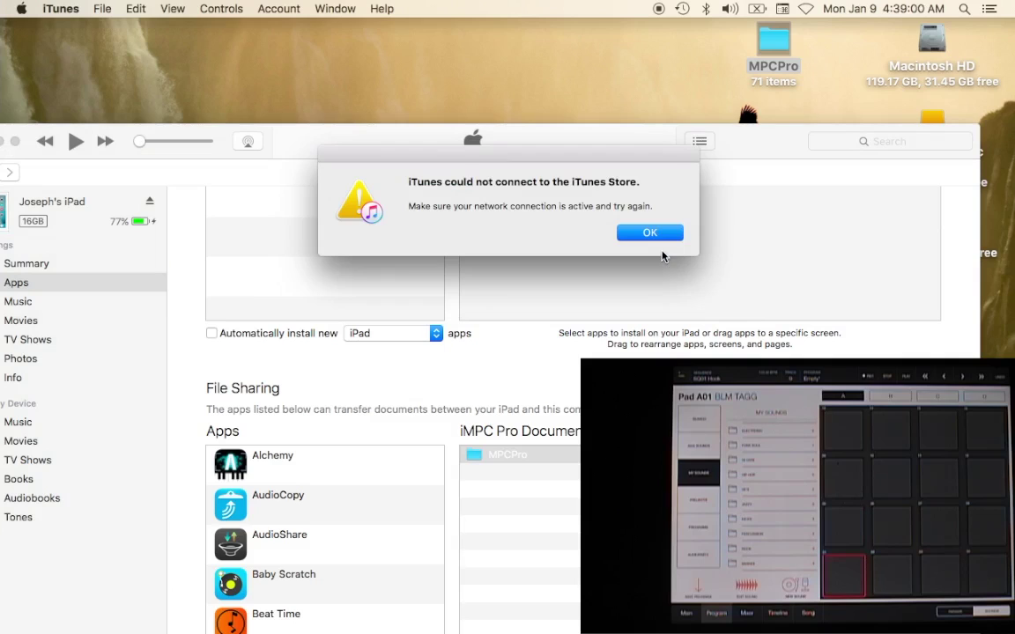
{"action": "left_click", "coordinate": [649, 232]}
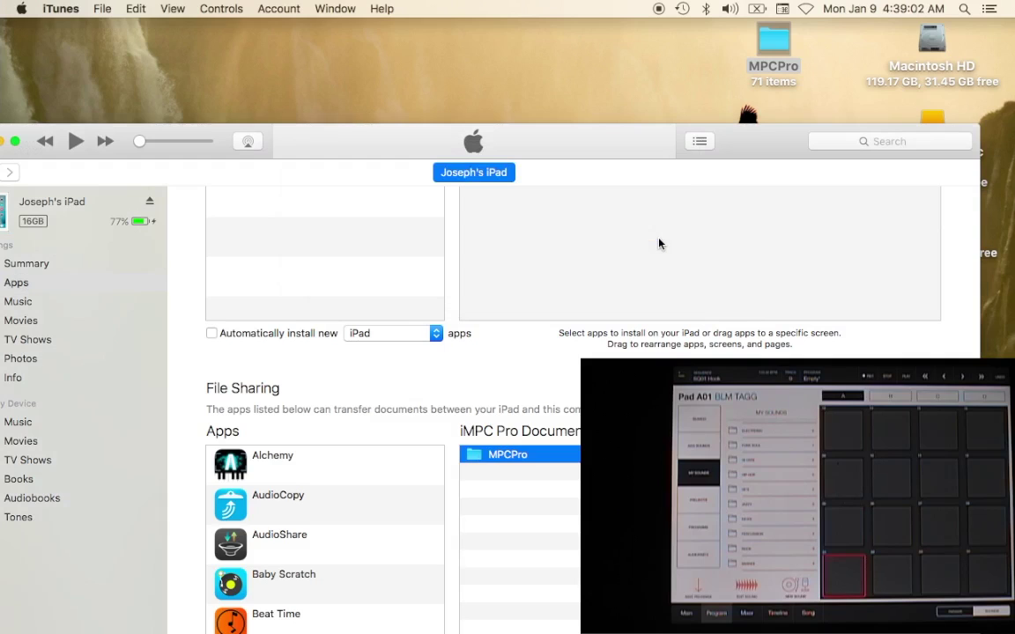
Transfer the desktop's edited MPCPro folder to iMPC Pro Documents again, replacing the copy already there.
{"action": "left_click_drag", "start_coordinate": [787, 142], "coordinate": [790, 123]}
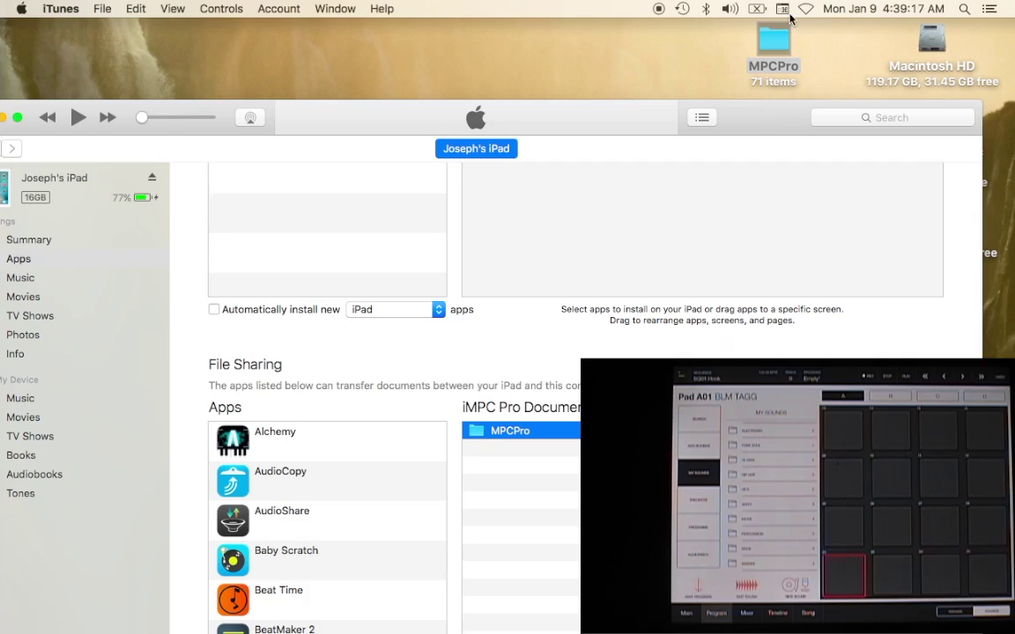
{"action": "left_click_drag", "start_coordinate": [774, 68], "coordinate": [519, 493]}
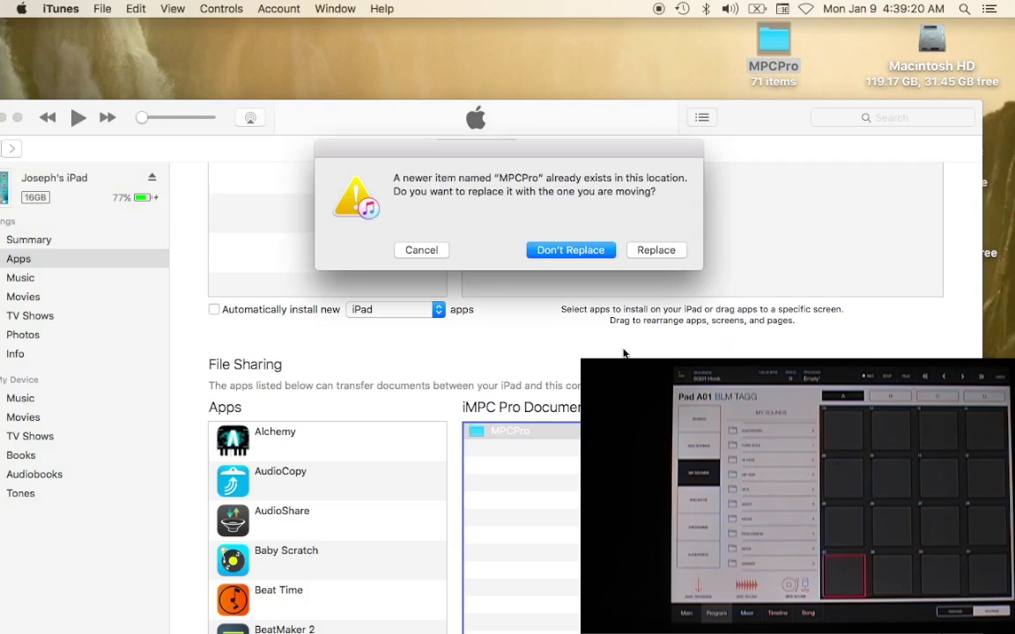
{"action": "left_click", "coordinate": [656, 251]}
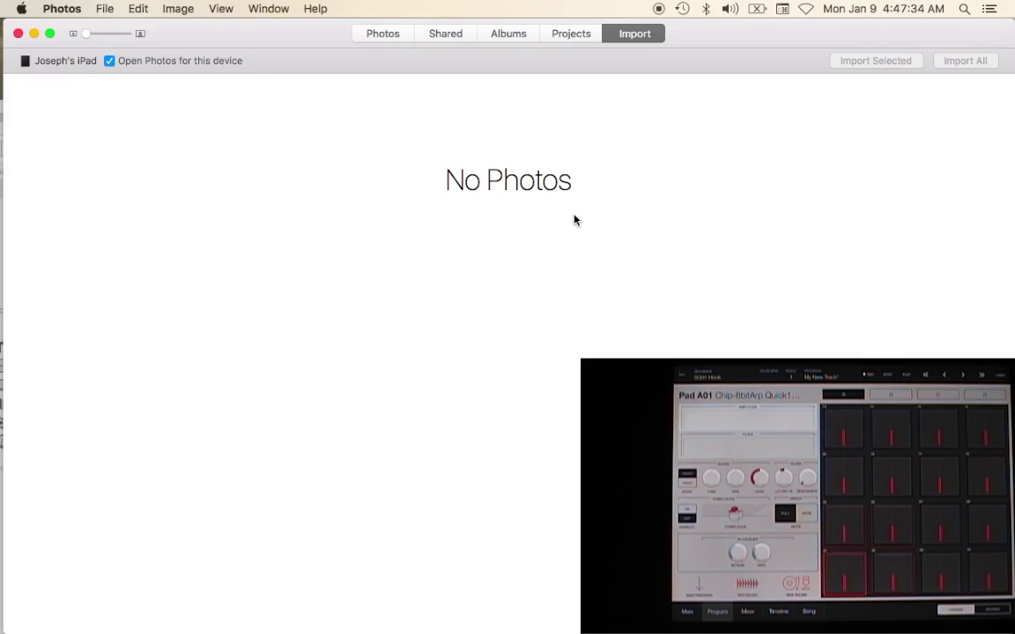
Minimize Photos, bring the iTunes window fully into view and open the connected iPad from the device list.
{"action": "left_click", "coordinate": [33, 32]}
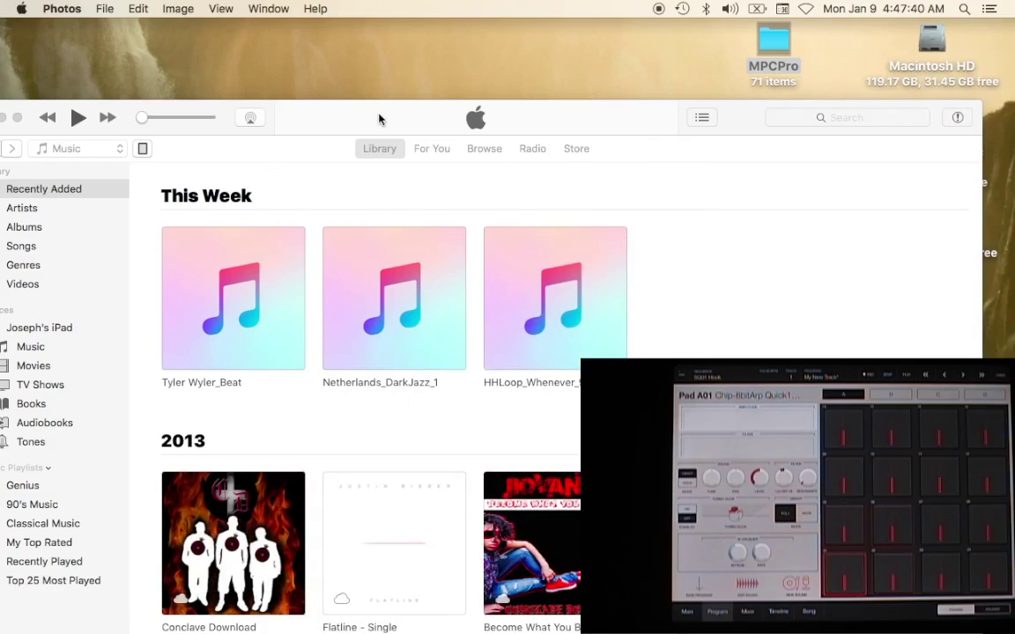
{"action": "left_click_drag", "start_coordinate": [379, 118], "coordinate": [430, 40]}
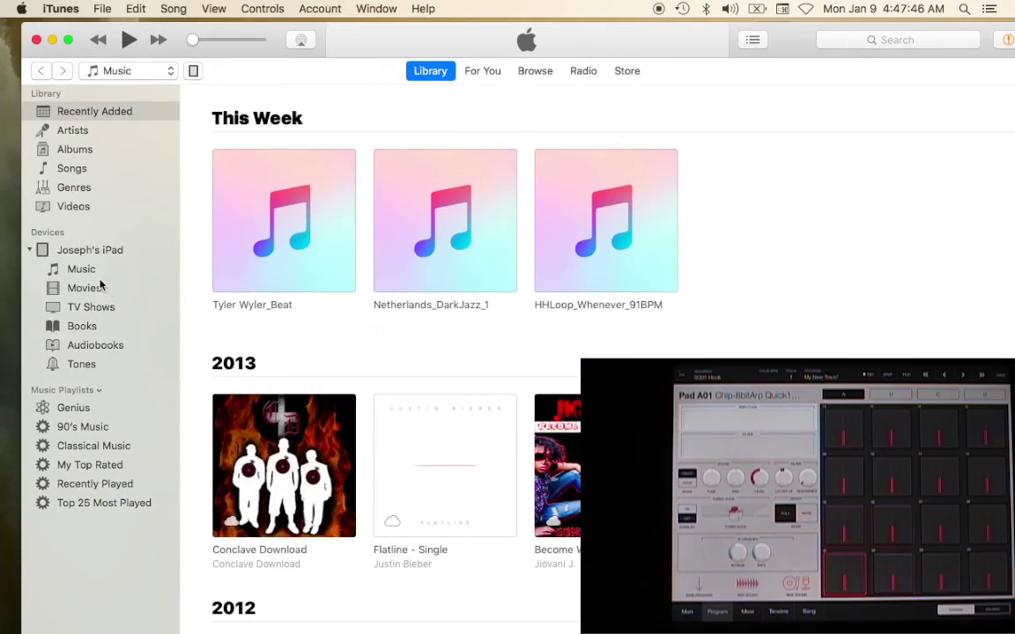
{"action": "left_click", "coordinate": [90, 250]}
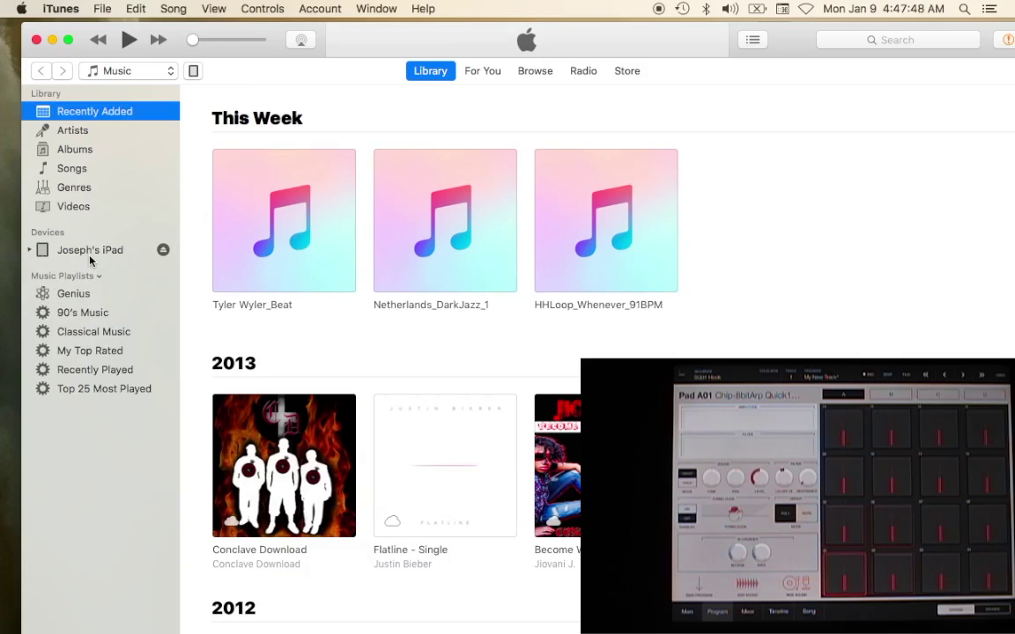